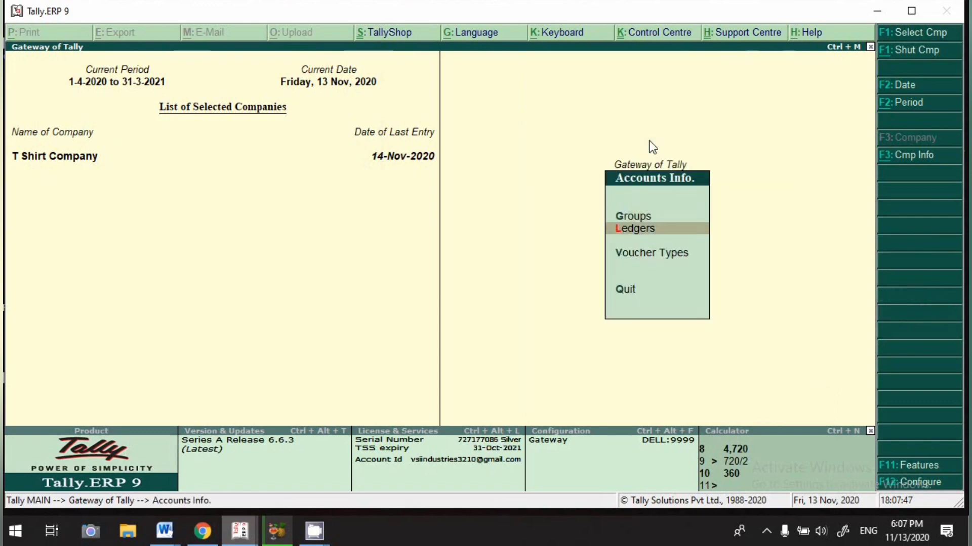
- Create a ledger named "T Shirt Compant Purchase" under the Sundry Creditors group
key("l")
key("Return")
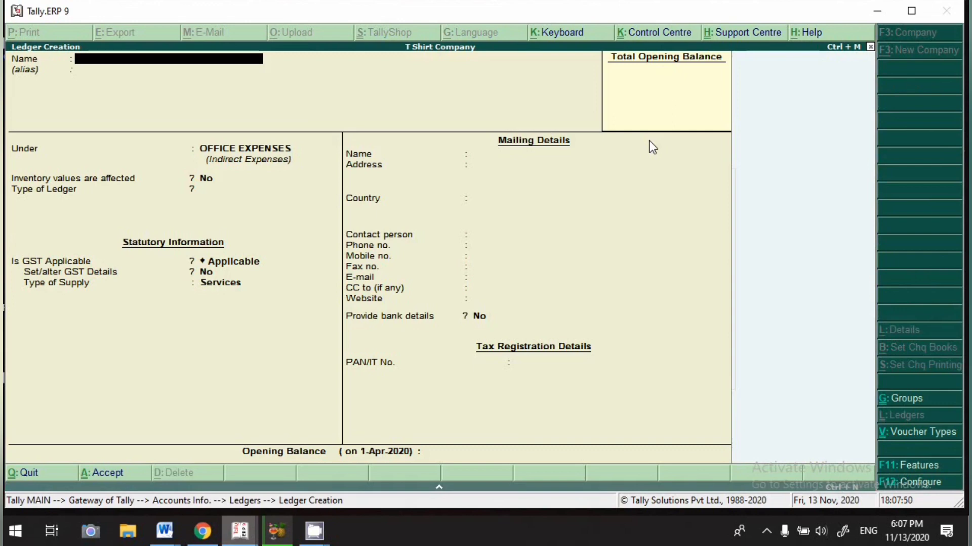
type("T Shirt Compant")
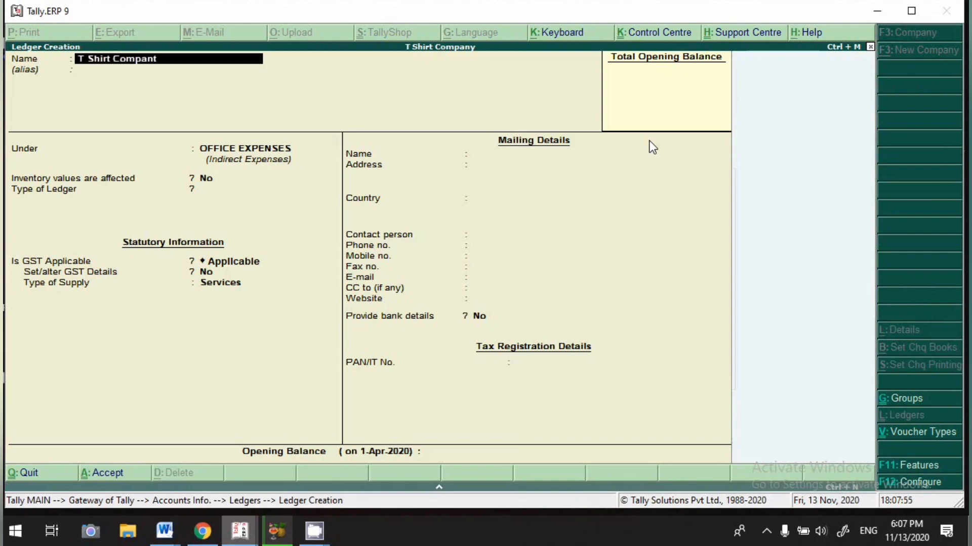
type(" Purchase")
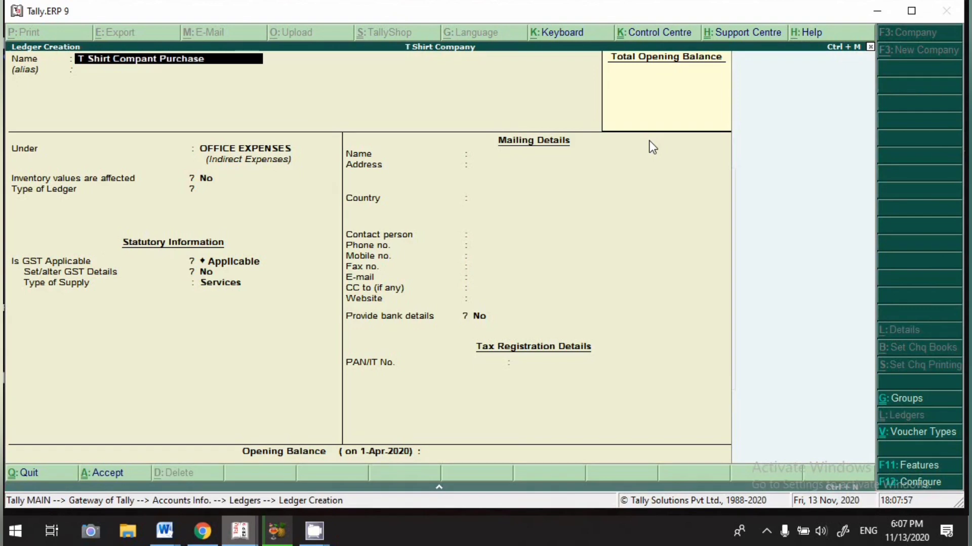
key("Return")
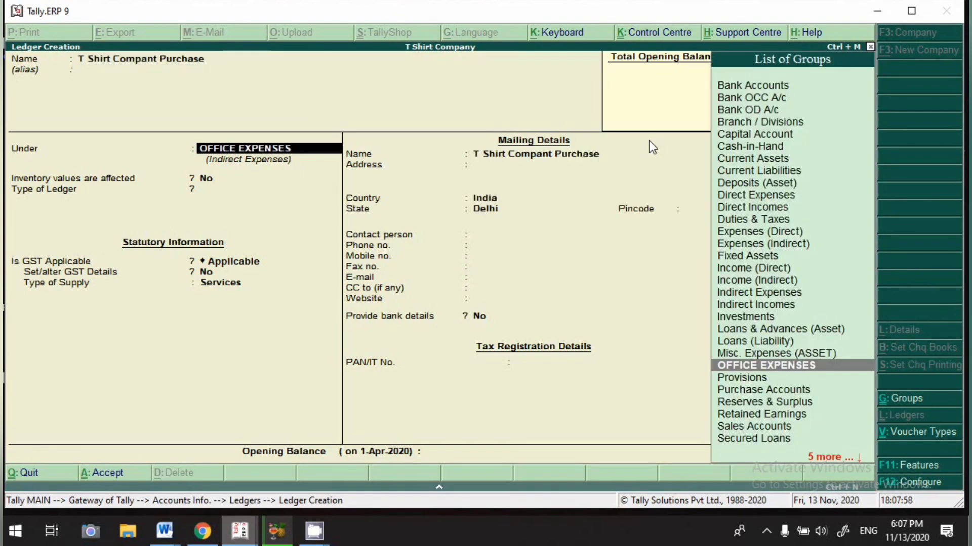
type("Sun")
key("Return")
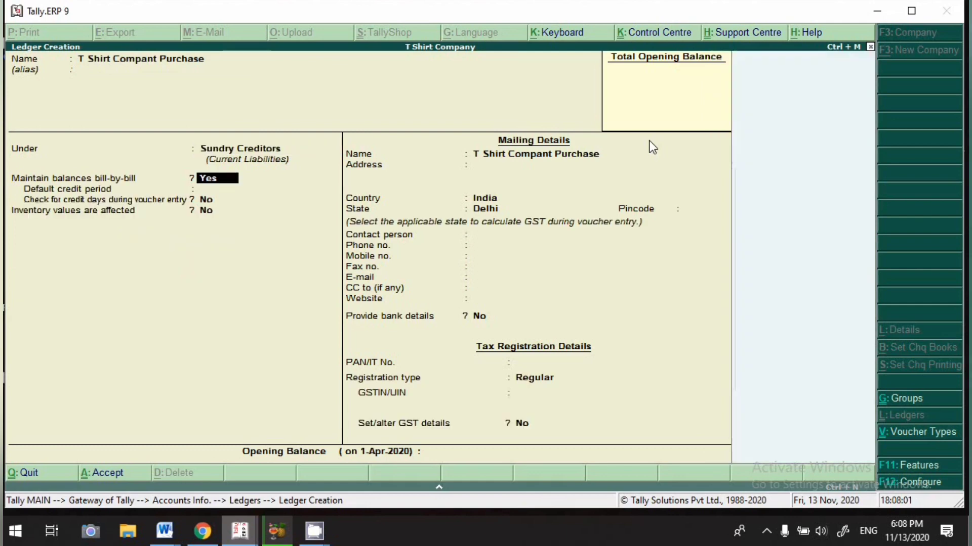
- Keep bill-by-bill balances on and leave the mailing address empty, with India as country and Delhi as state
key("Return")
key("Return")
key("Return")
key("Return")
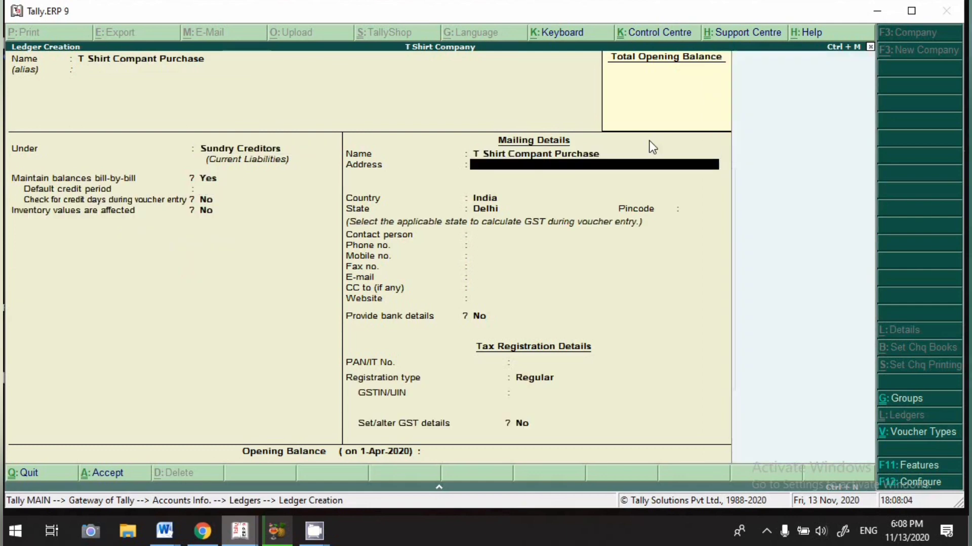
key("Return")
key("Return")
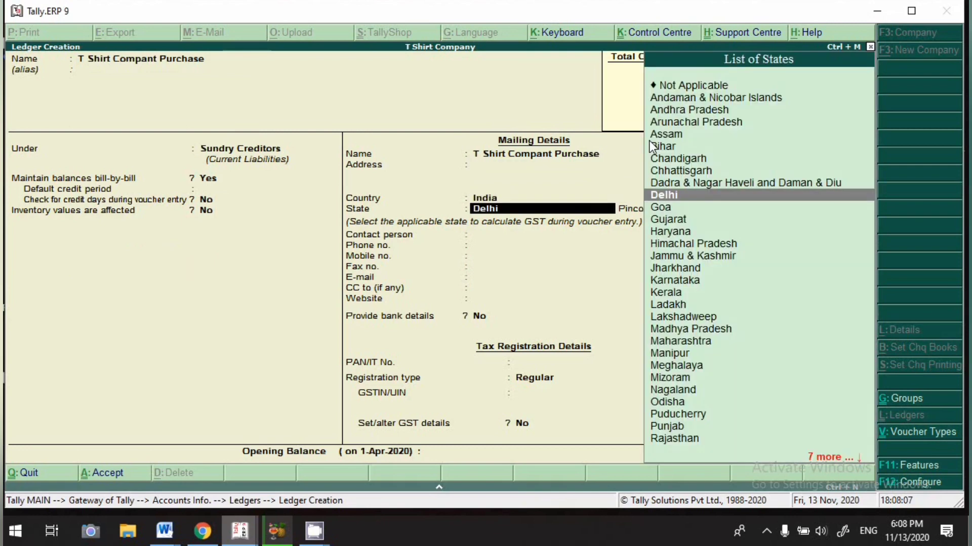
key("Return")
key("Return")
key("Return")
key("Return")
key("Return")
key("Return")
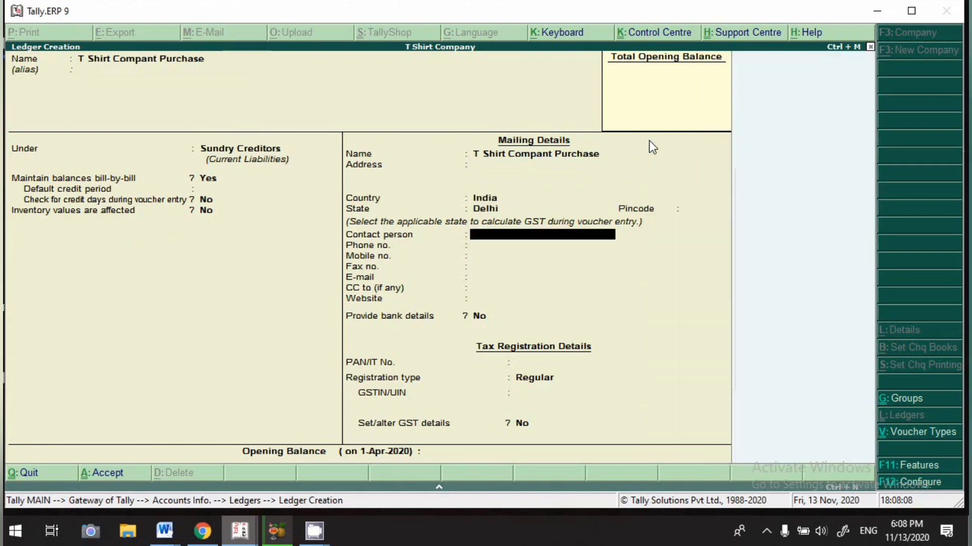
- Leave the contact, bank and tax numbers empty, keep the Regular registration type, and save the ledger
key("Return")
key("Return")
key("Return")
key("Return")
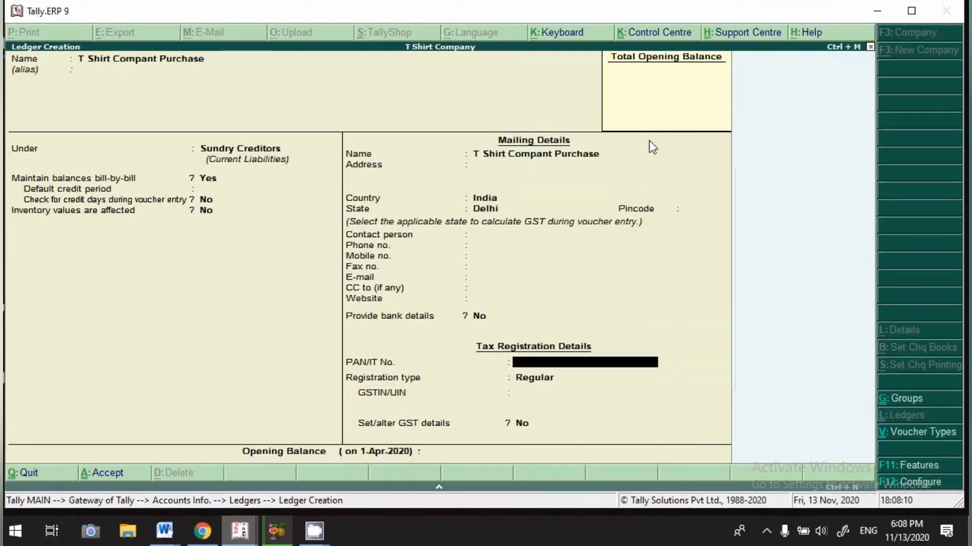
key("Return")
key("Return")
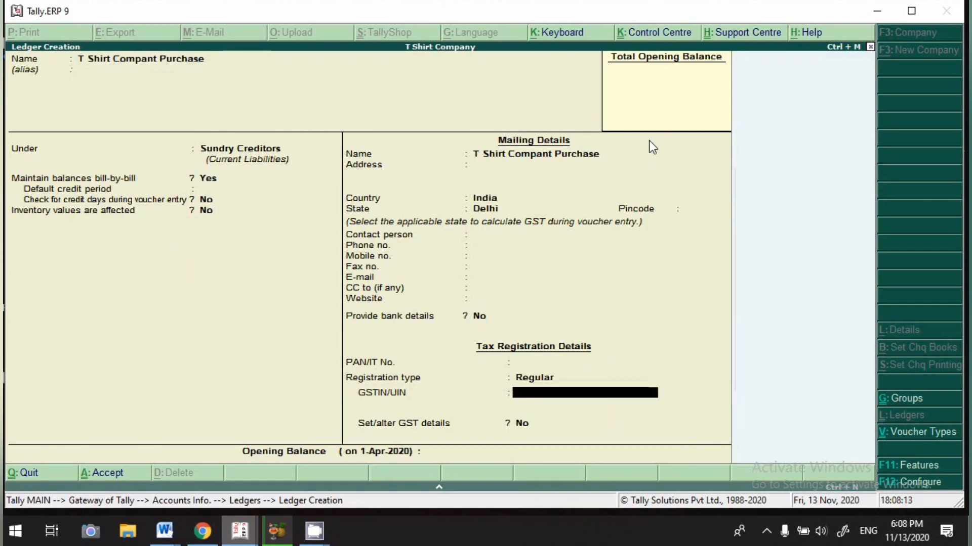
key("Return")
key("Return")
key("Return")
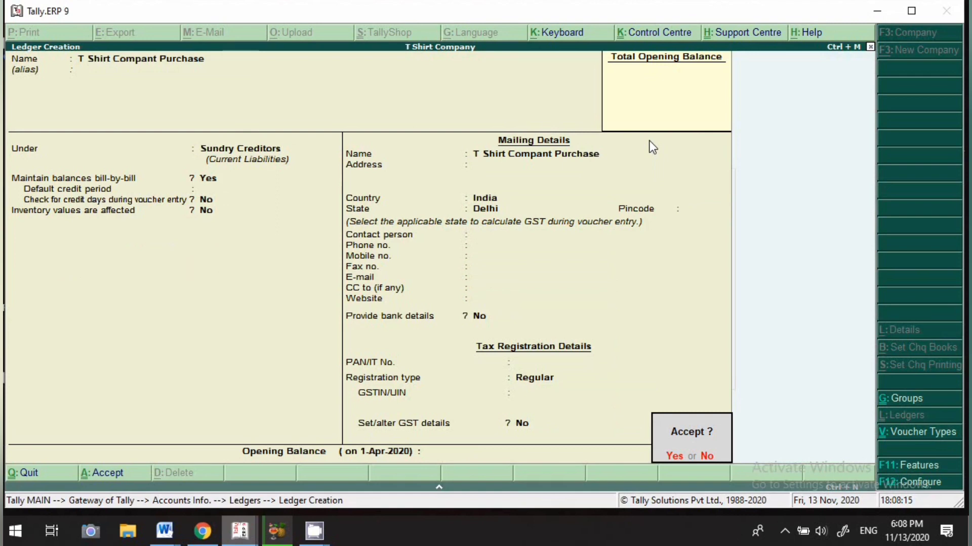
key("Return")
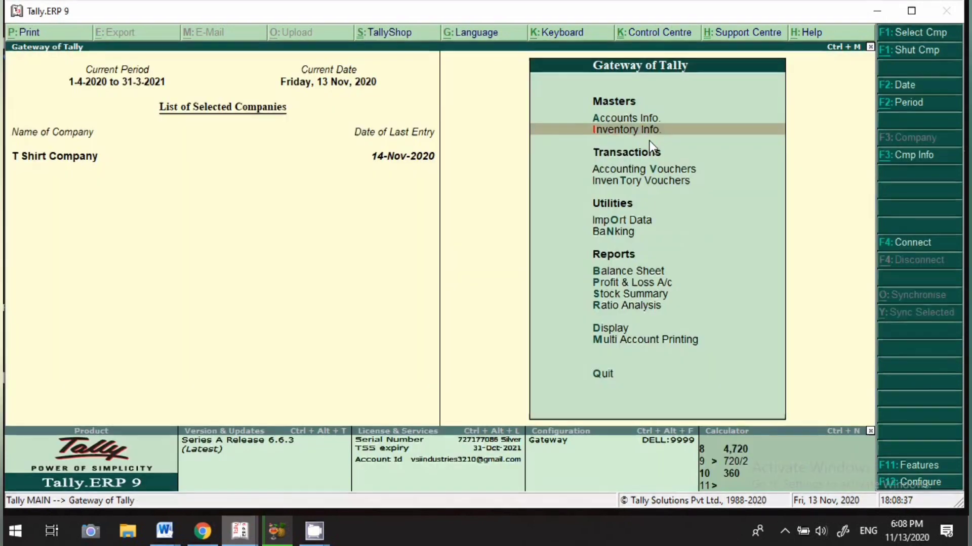
- Start a new single stock item in the inventory masters and name it T Shirt
key("Return")
key("Down")
key("Return")
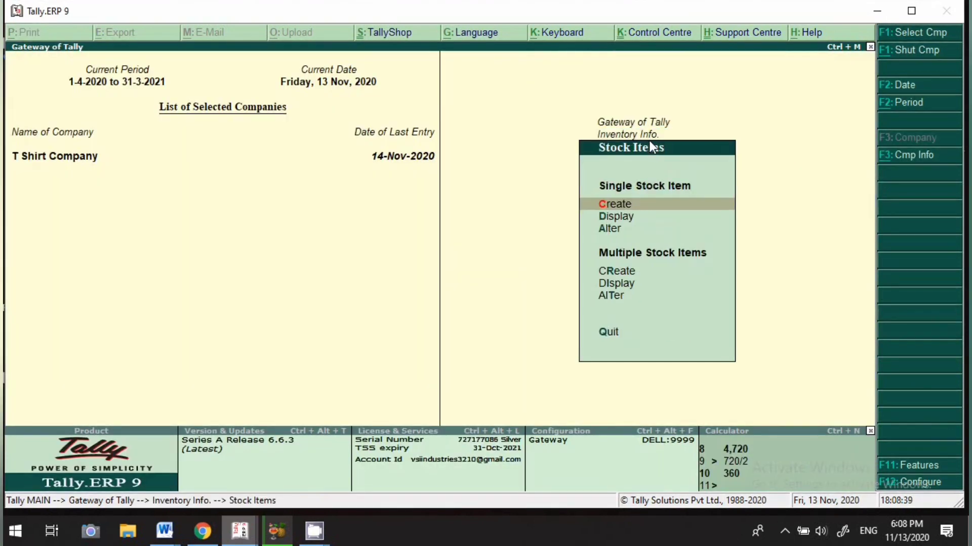
key("Return")
type("T Shirt")
key("Return")
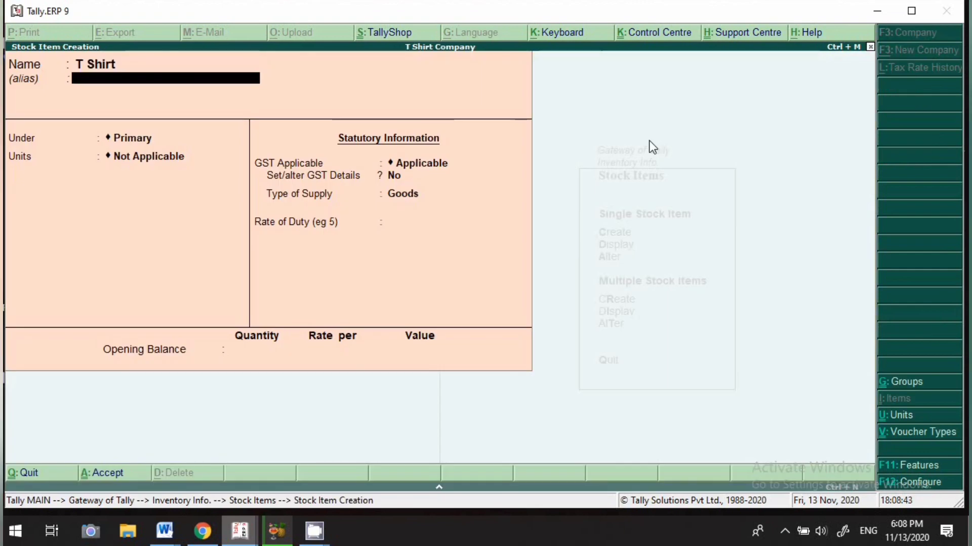
- Place the T Shirt item under Primary with nos as its unit and no batch maintenance
key("Return")
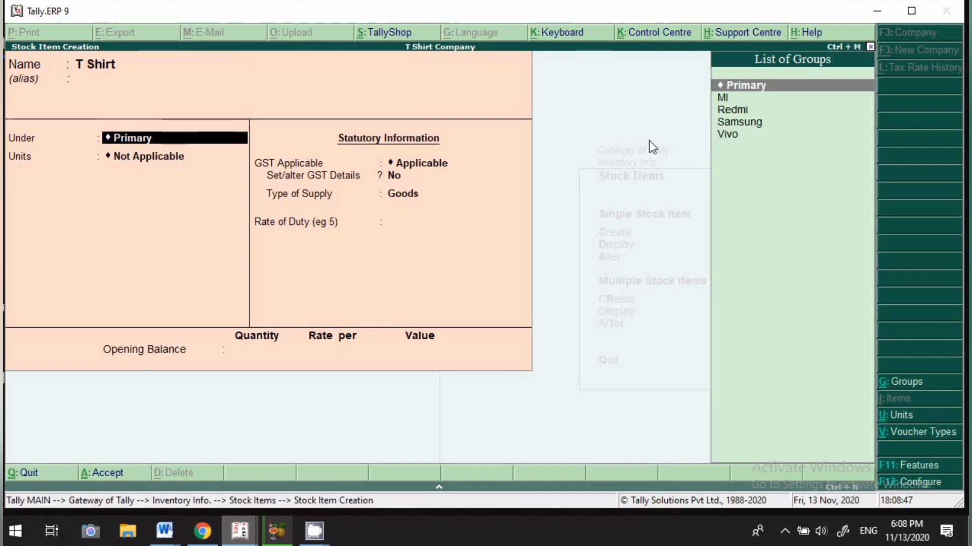
key("Return")
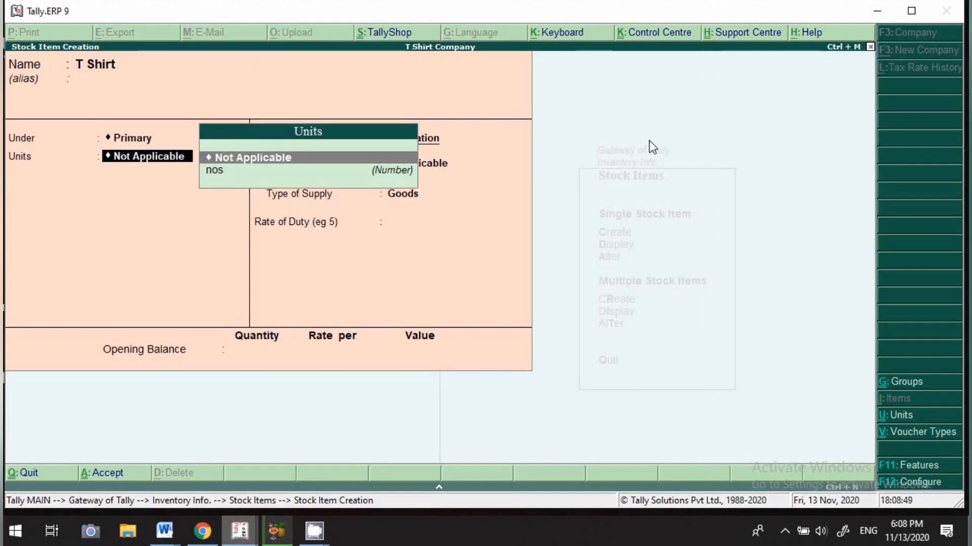
key("Down")
key("Return")
key("Return")
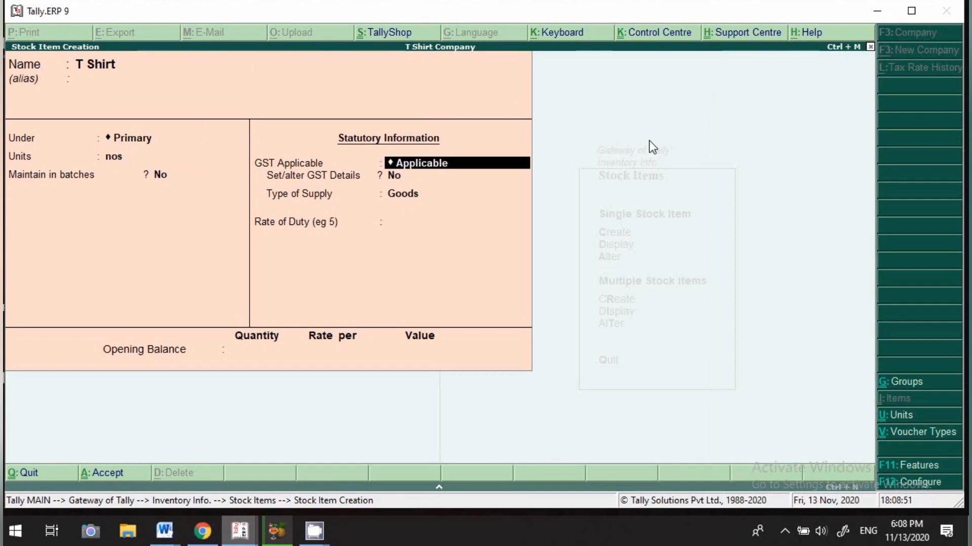
- Enable GST details for the stock item, with description T Shirt and HSN/SAC 6251
key("Return")
key("y")
key("Return")
type("T Shirt")
key("Return")
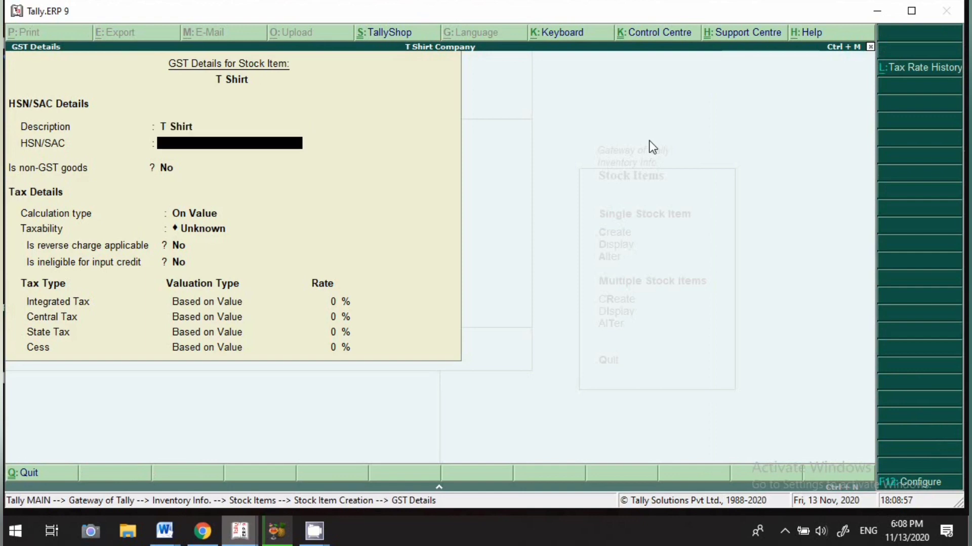
type("6251")
key("Return")
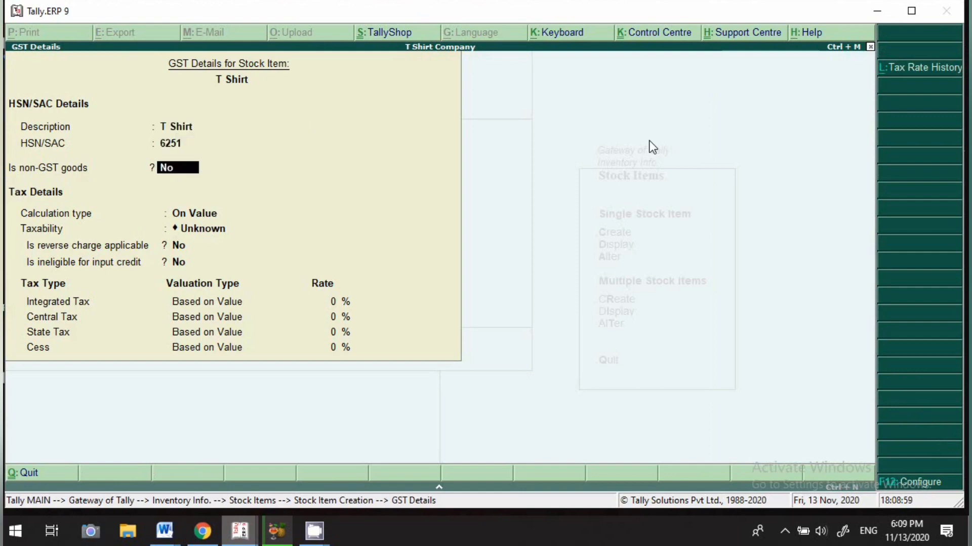
- Set the item's taxability to Taxable, calculated On Value, with no reverse charge or input credit ineligibility
key("Return")
key("Return")
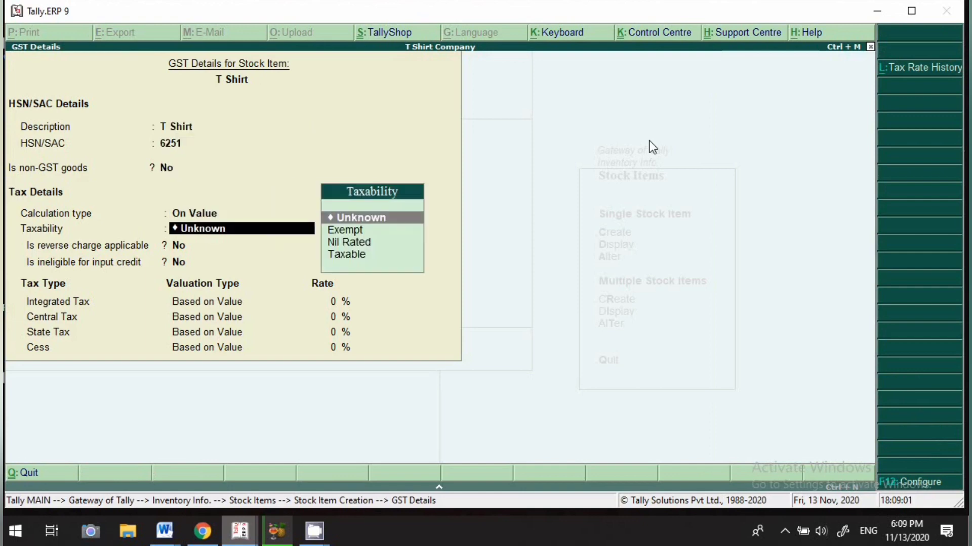
key("Down")
key("Down")
key("Down")
key("Return")
key("Return")
key("Return")
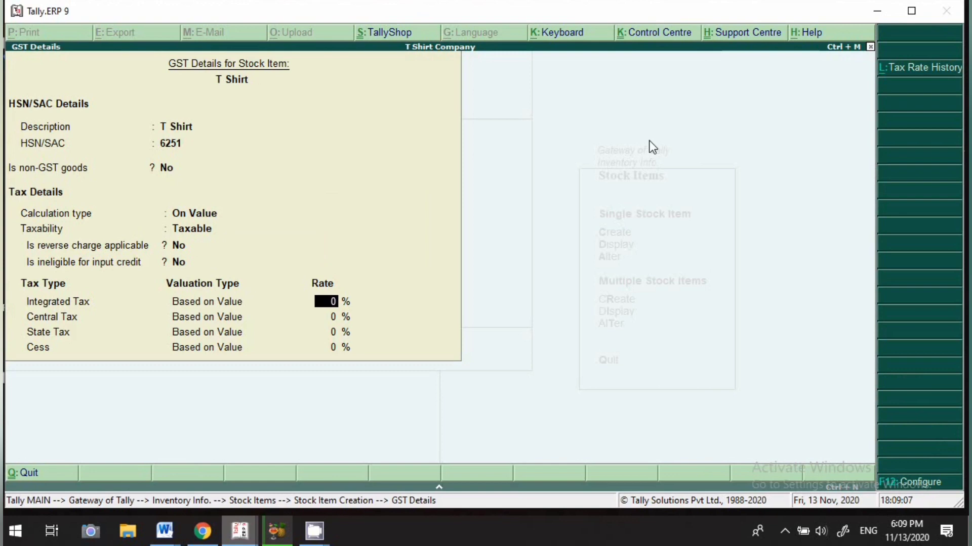
- Set the integrated tax rate to 5%, accepting 2.50% each for central and state tax
type("5")
key("Return")
key("Return")
key("Return")
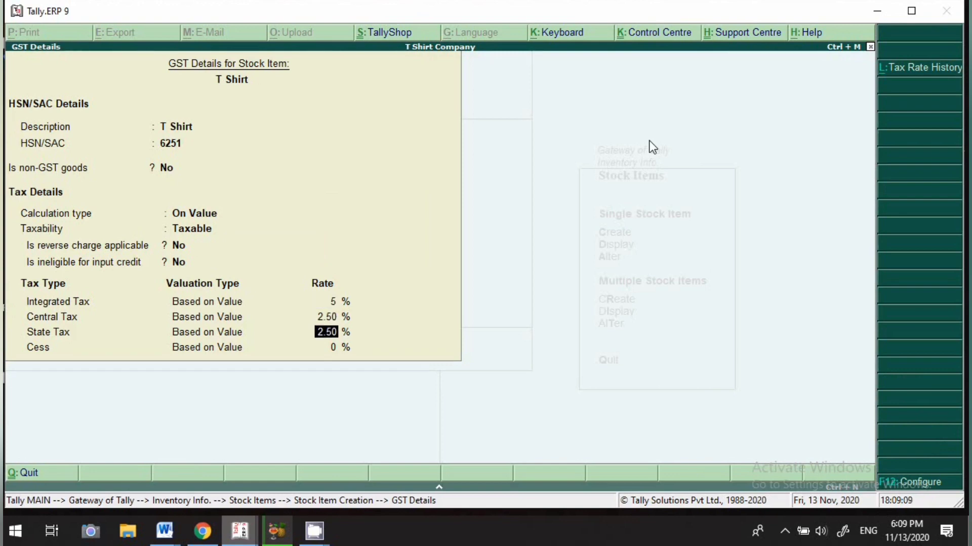
key("Return")
- Save the T Shirt stock item as Goods and return to the Gateway of Tally
key("Return")
key("Return")
key("Return")
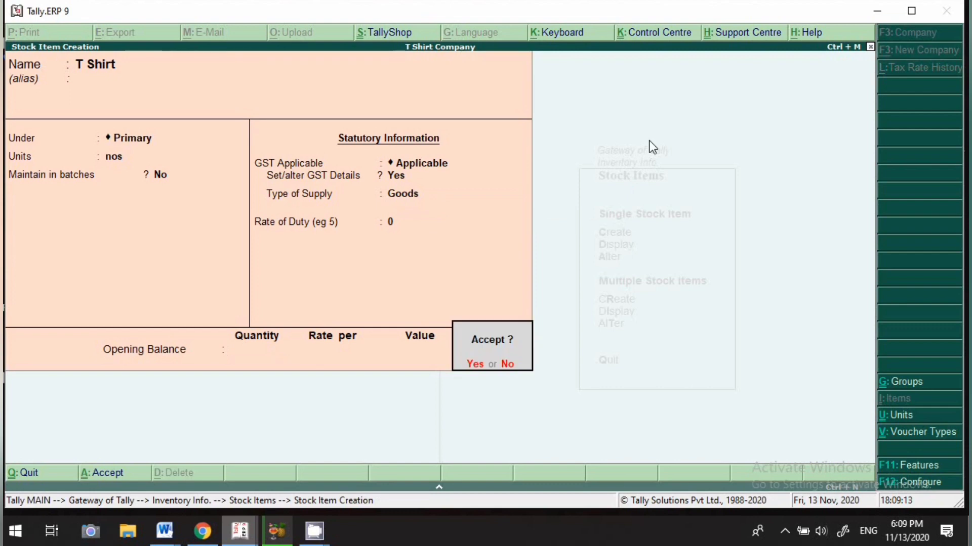
key("Return")
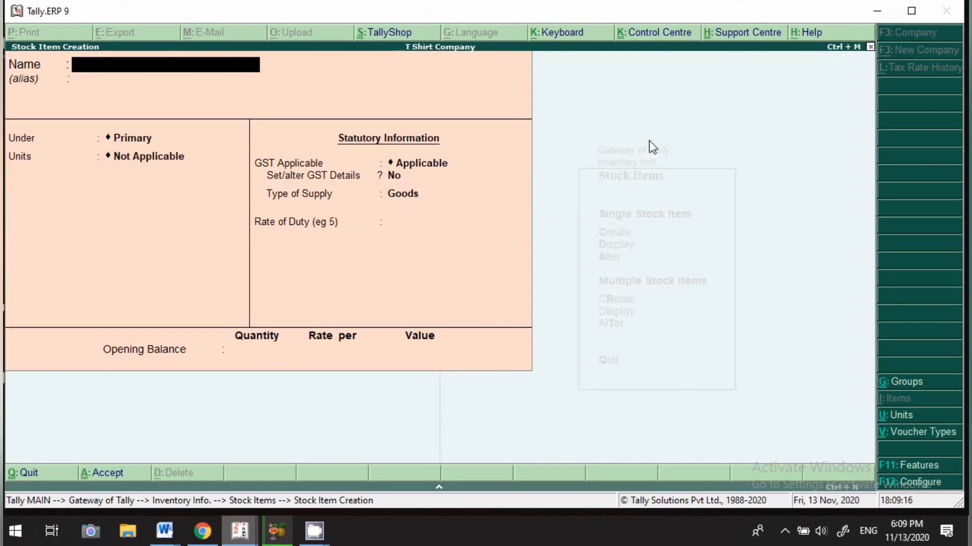
key("Escape")
key("Escape")
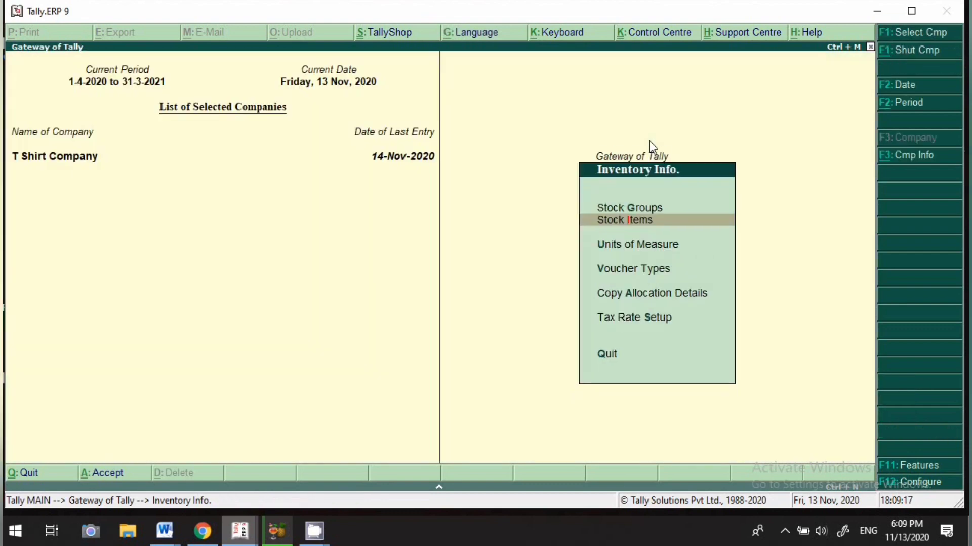
key("Escape")
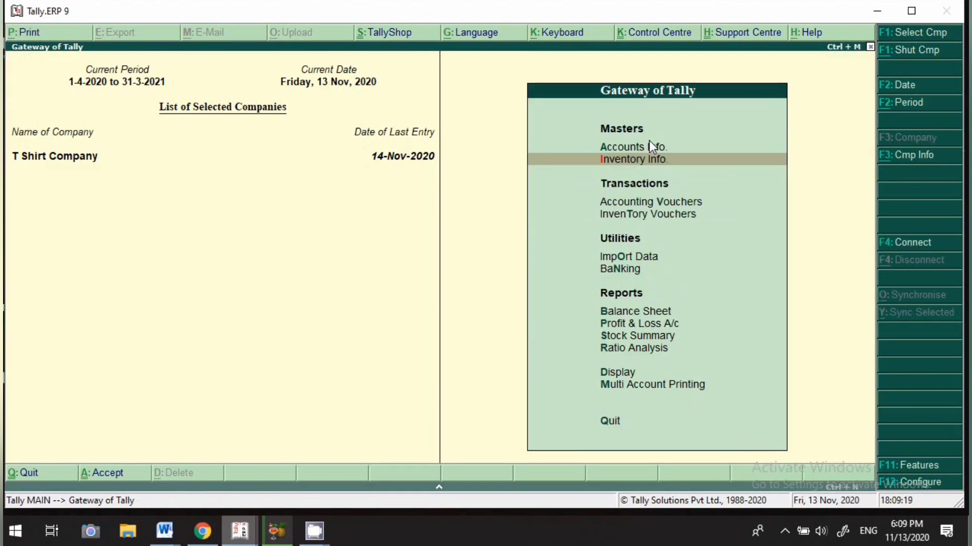
- Open a new purchase voucher and set its date to 13-11-2020
key("v")
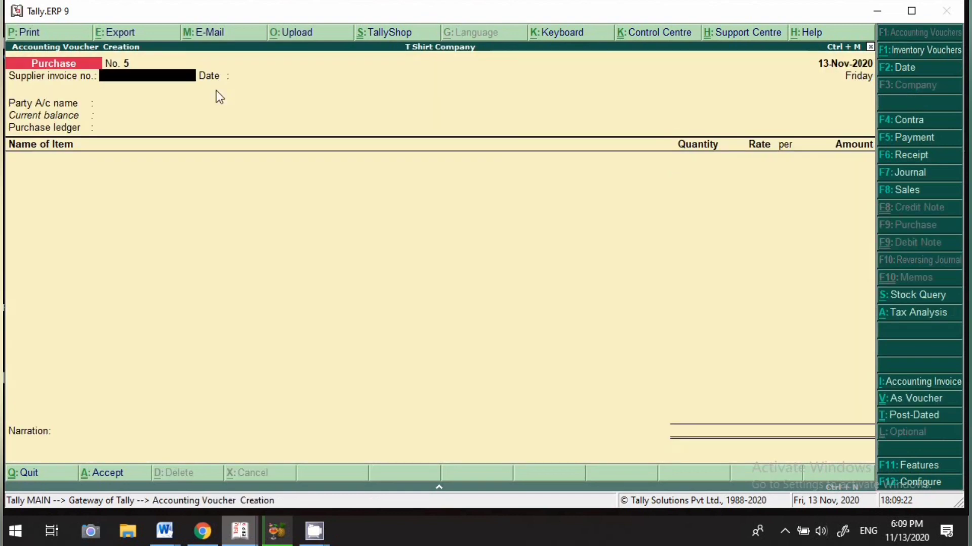
key("F2")
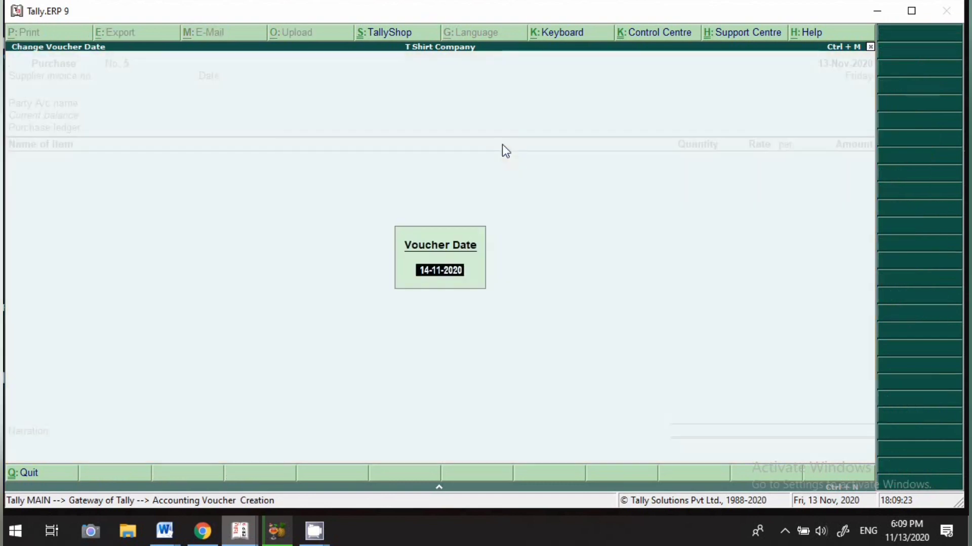
type("13.11")
key("Return")
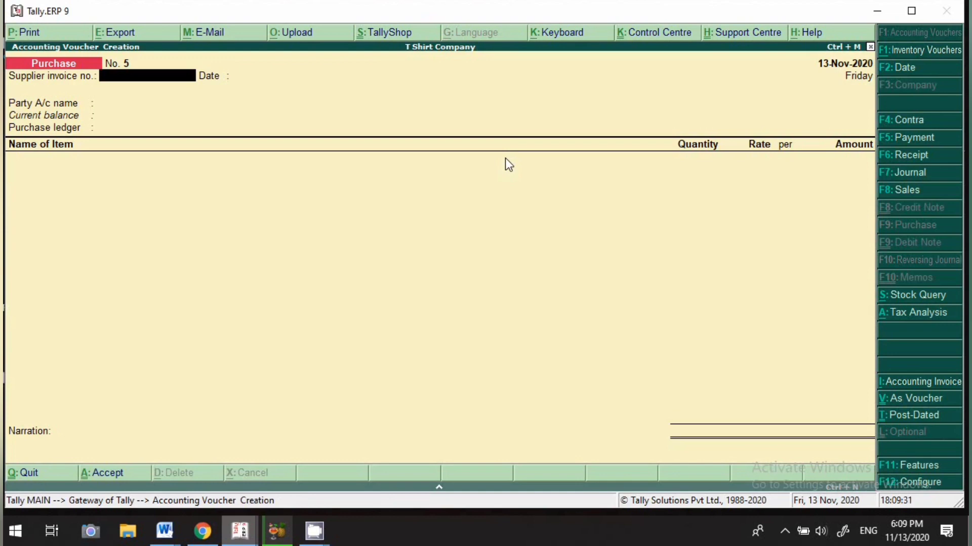
- Enter supplier invoice number 12644 dated 13-Nov-2020 and choose T Shirt Compant Purchase as the party account
type("12644")
key("Return")
key("Return")
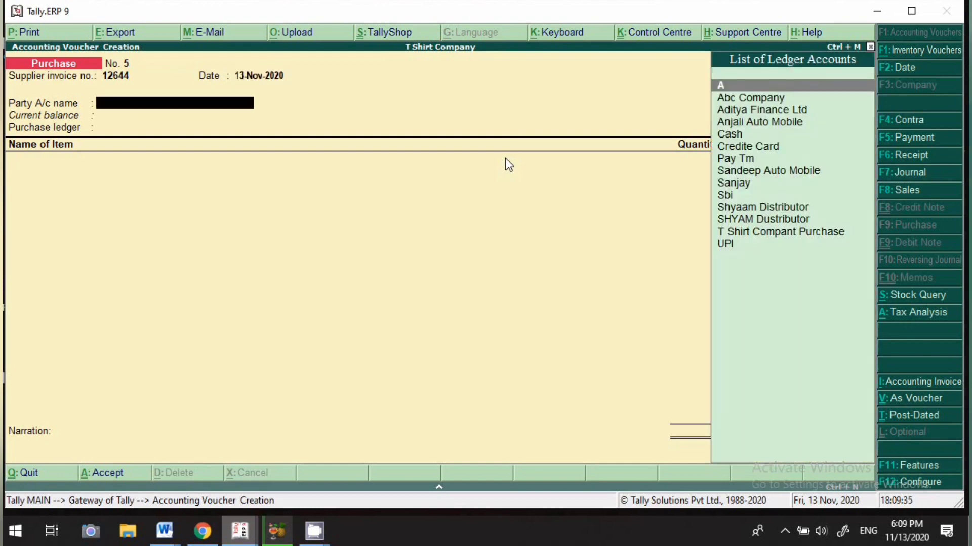
type("t")
key("Return")
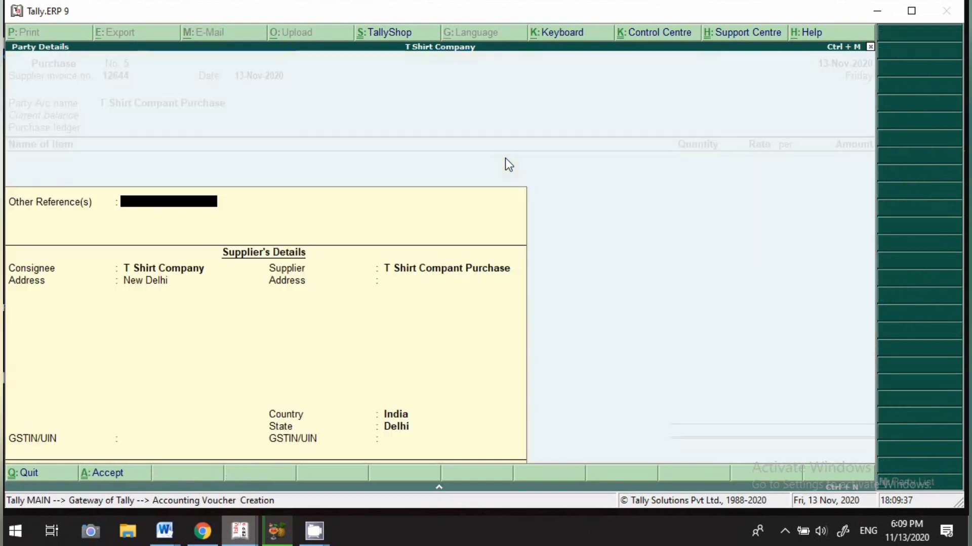
- Accept the party and supplier details without adding a reference or supplier address
key("Return")
key("Return")
key("Return")
key("Return")
key("Return")
key("Return")
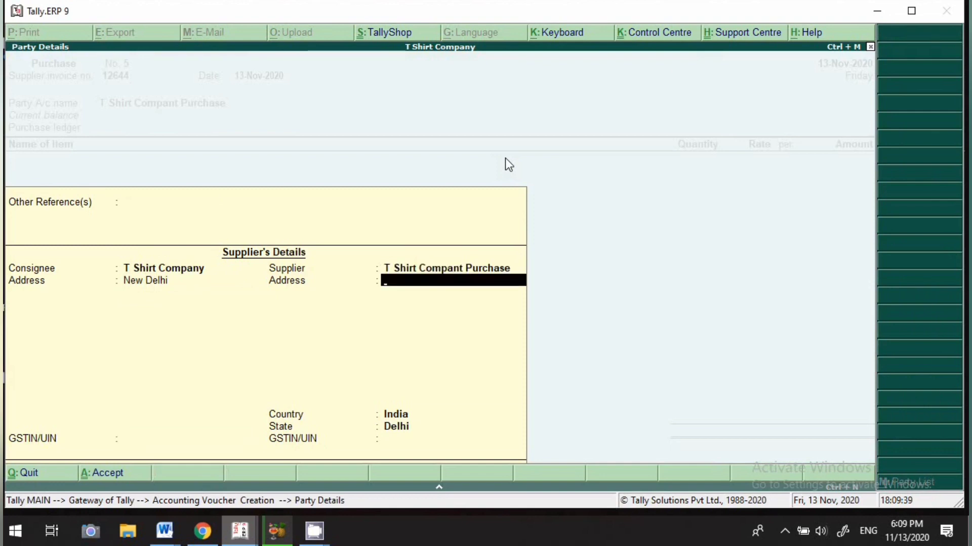
key("Return")
- Choose Purchase as the purchase ledger and add T Shirt as the voucher's first item
type("p")
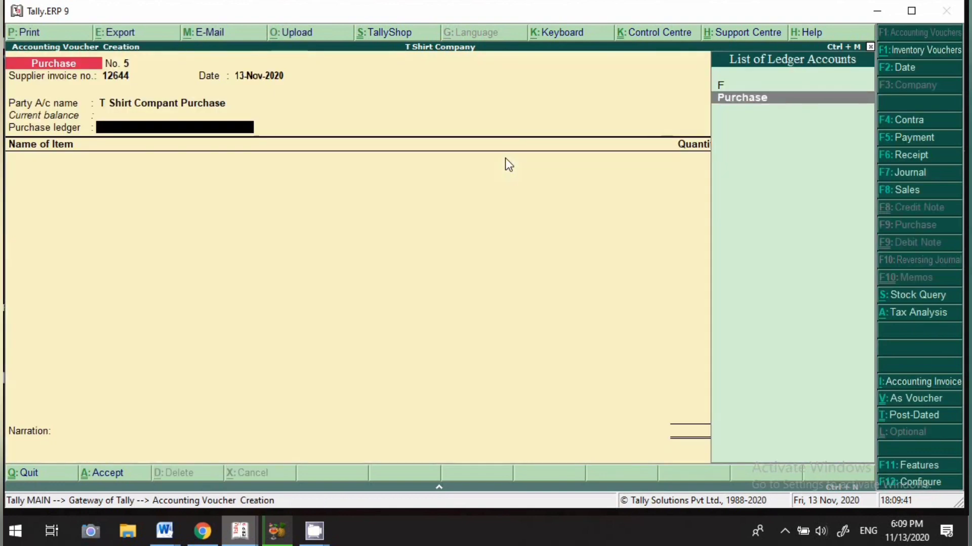
key("Return")
type("T")
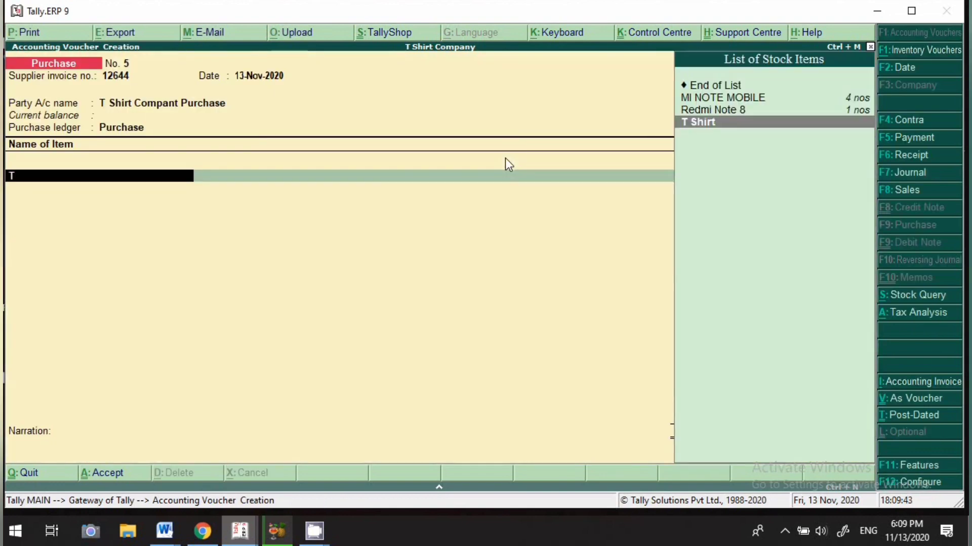
key("Return")
key("Return")
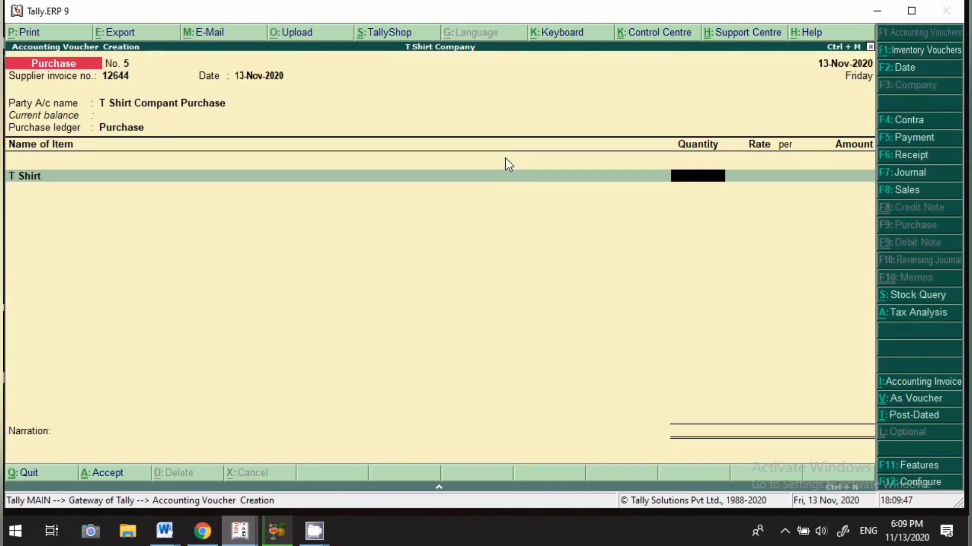
- Enter a quantity of 10 nos at a rate of 500 for T Shirt and finish the item list
type("10")
key("Return")
type("500")
key("Return")
key("Return")
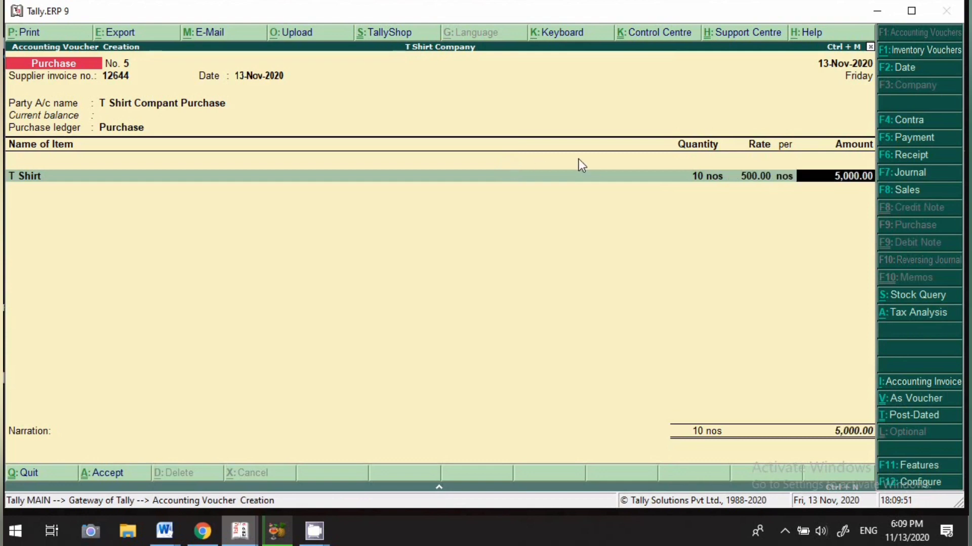
key("Return")
key("Return")
- Add the Cgst and Sgst tax ledgers below the T Shirt item in the purchase voucher
type("Cgst")
key("Return")
key("Return")
type("Sgst")
key("Return")
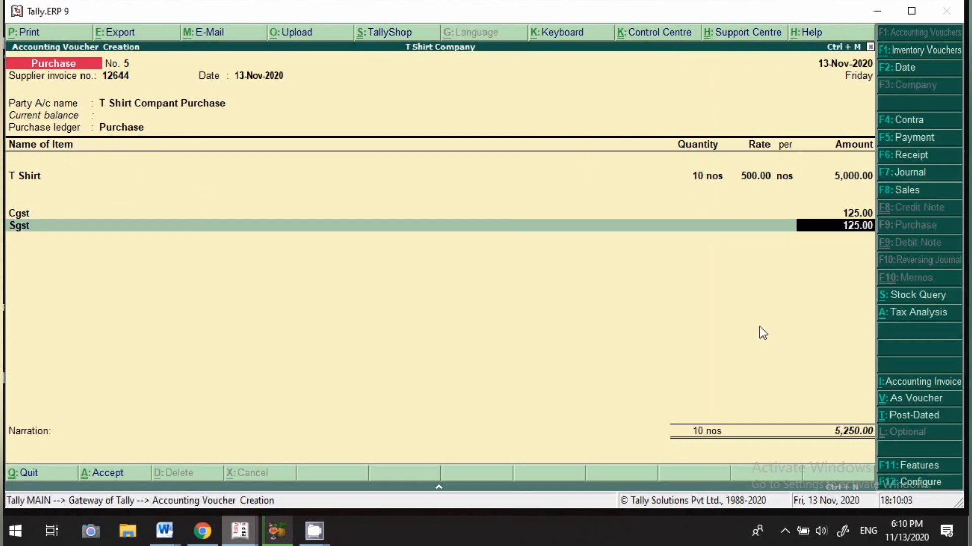
- Check the voucher's detailed tax analysis for T Shirt, including Central Tax and State Tax, and save the purchase voucher
left_click(922, 317)
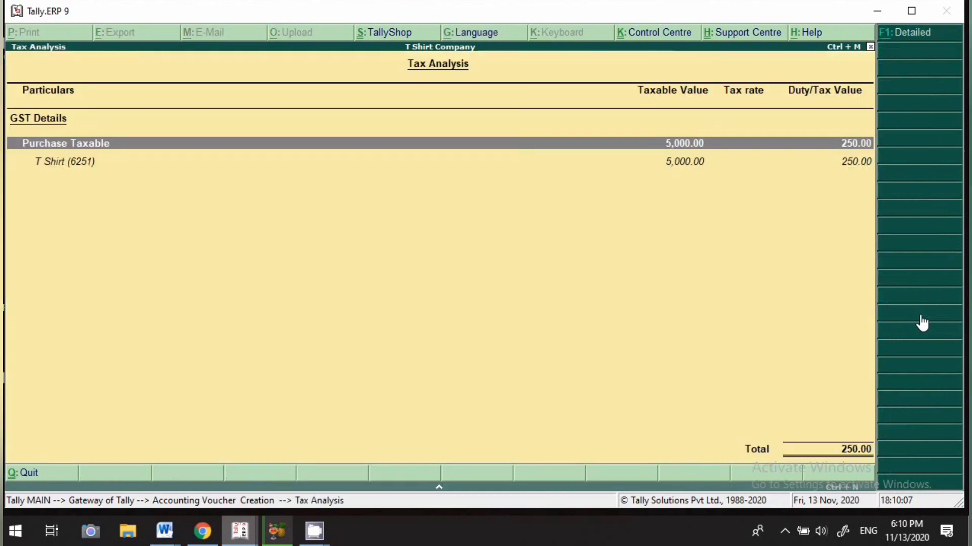
left_click(904, 34)
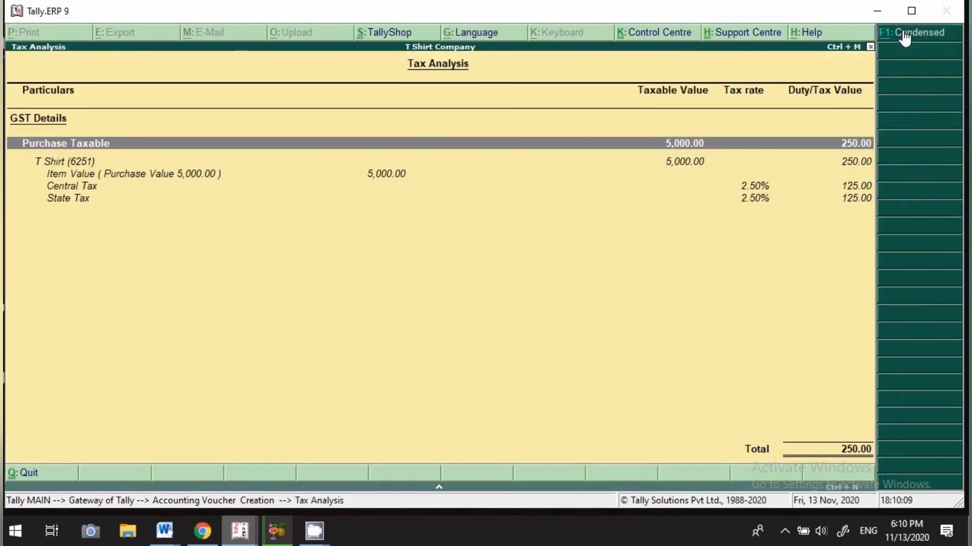
left_click(57, 169)
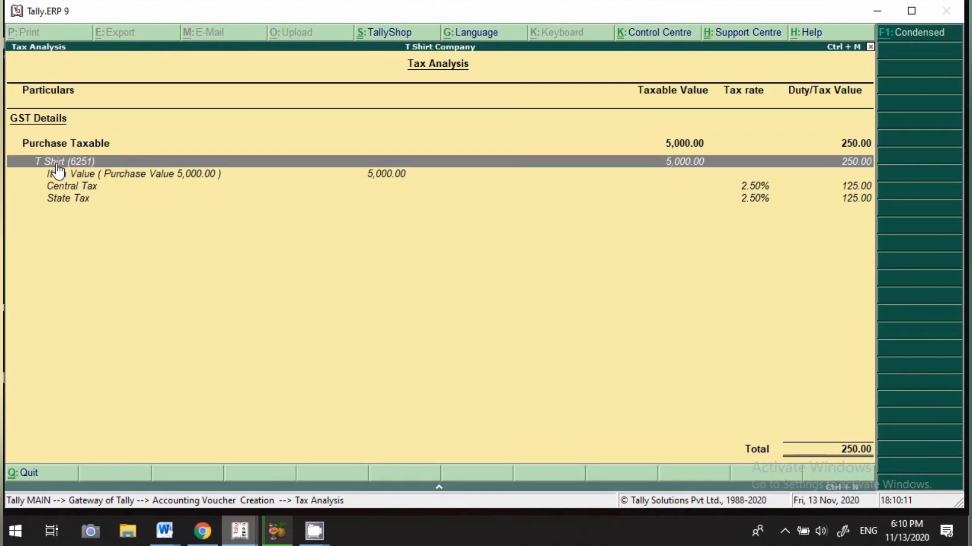
left_click(67, 201)
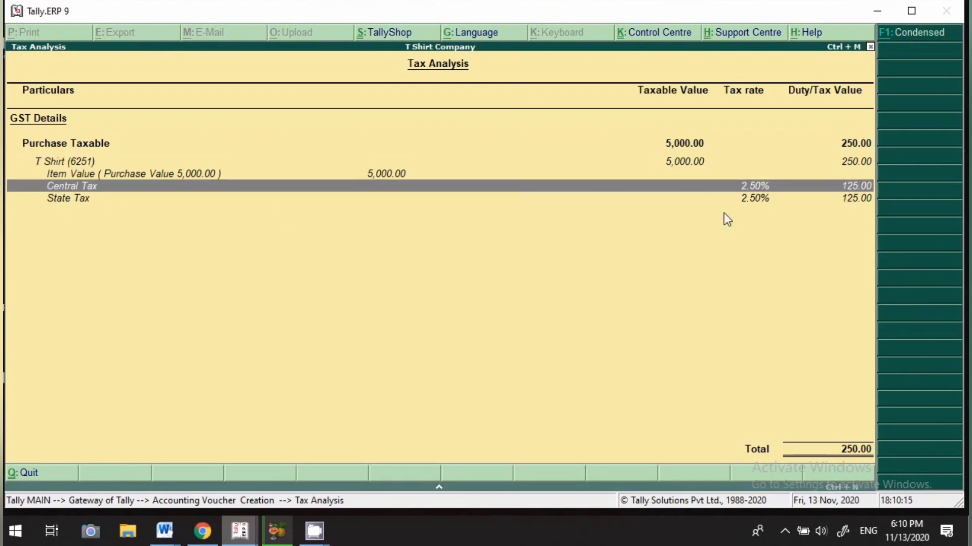
left_click(64, 203)
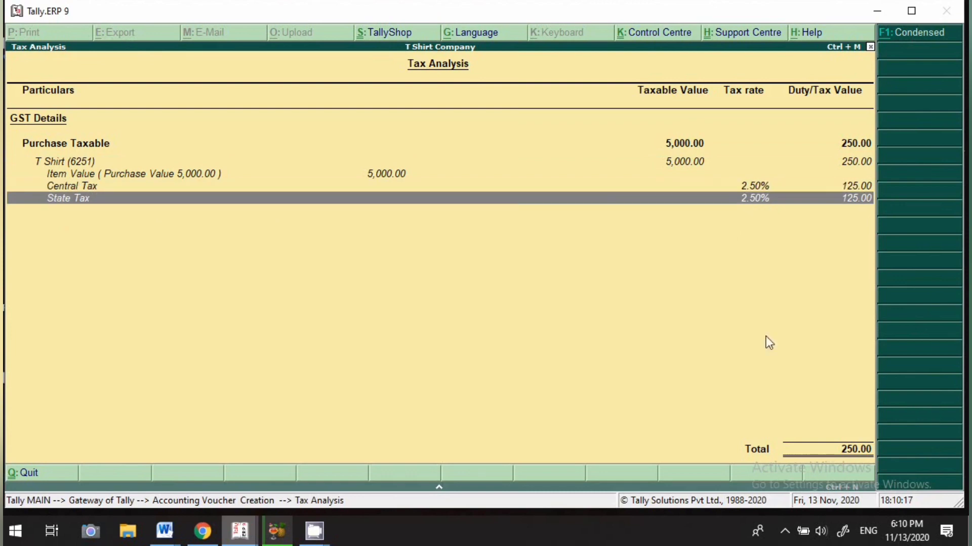
key("Escape")
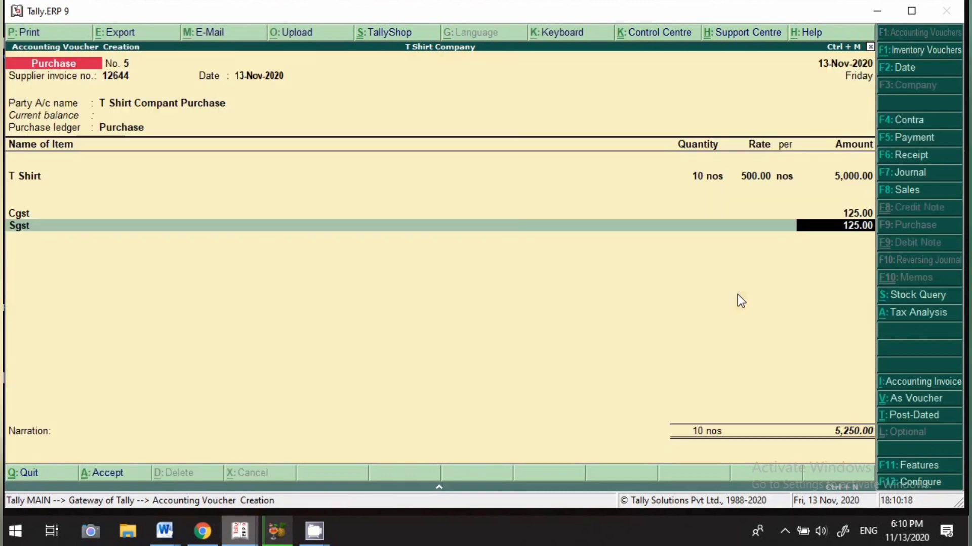
left_click(110, 474)
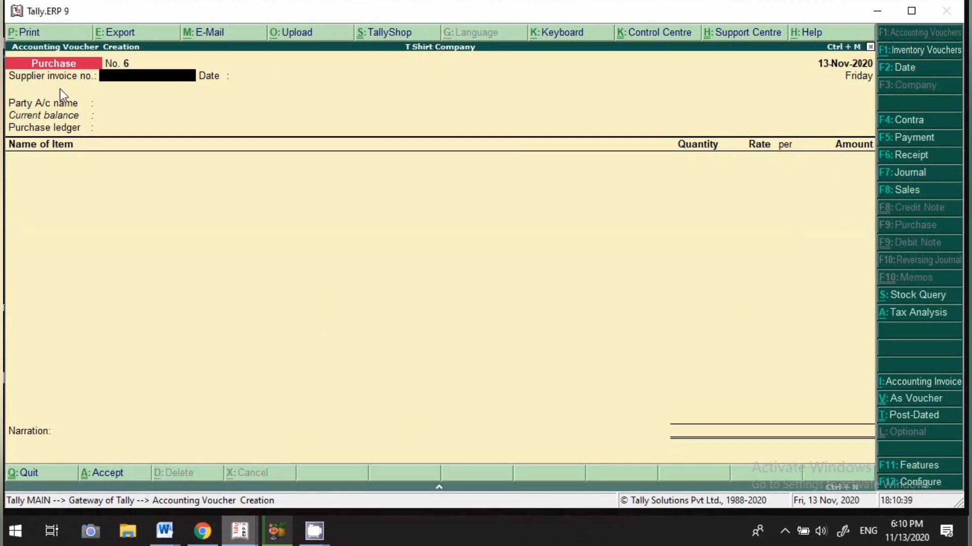
- Review the purchase invoice's advanced configuration options and return to the new voucher's supplier invoice number
left_click(893, 483)
left_click(893, 484)
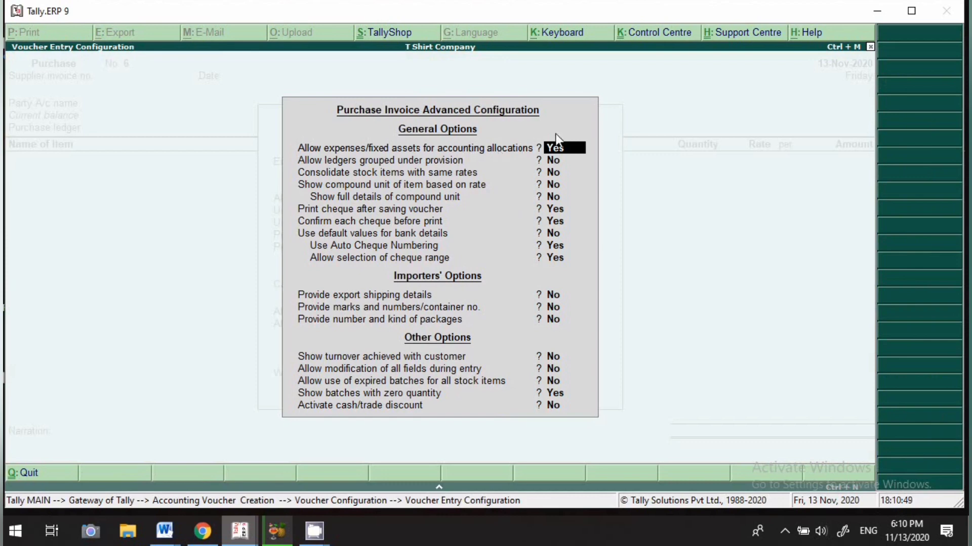
left_click(572, 160)
key("Down")
key("Down")
key("Down")
key("Down")
key("Down")
key("Down")
key("Down")
key("Down")
key("Down")
key("Down")
key("Down")
key("Down")
key("Down")
key("Down")
key("Down")
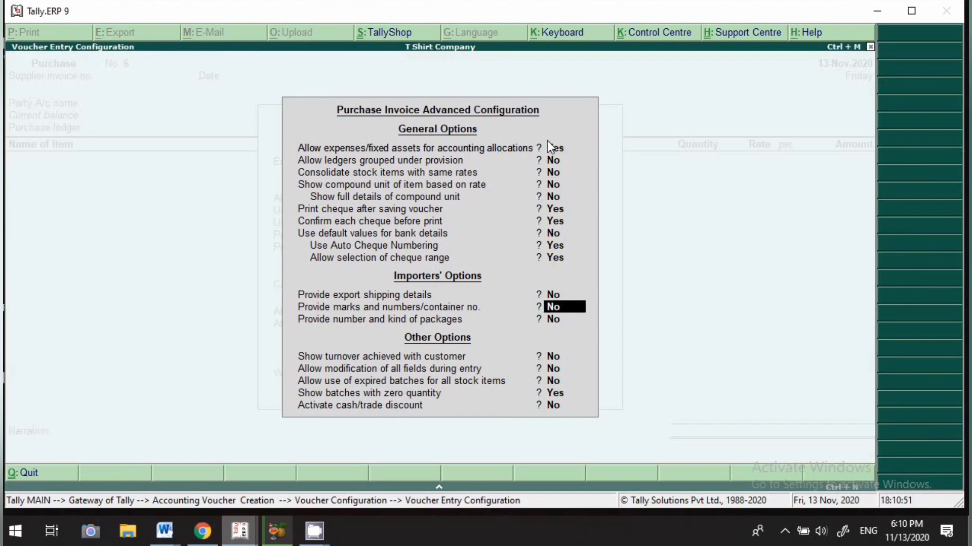
key("Down")
key("Return")
key("Down")
key("Down")
key("Down")
key("Down")
key("Down")
key("Down")
key("Down")
key("Down")
key("Return")
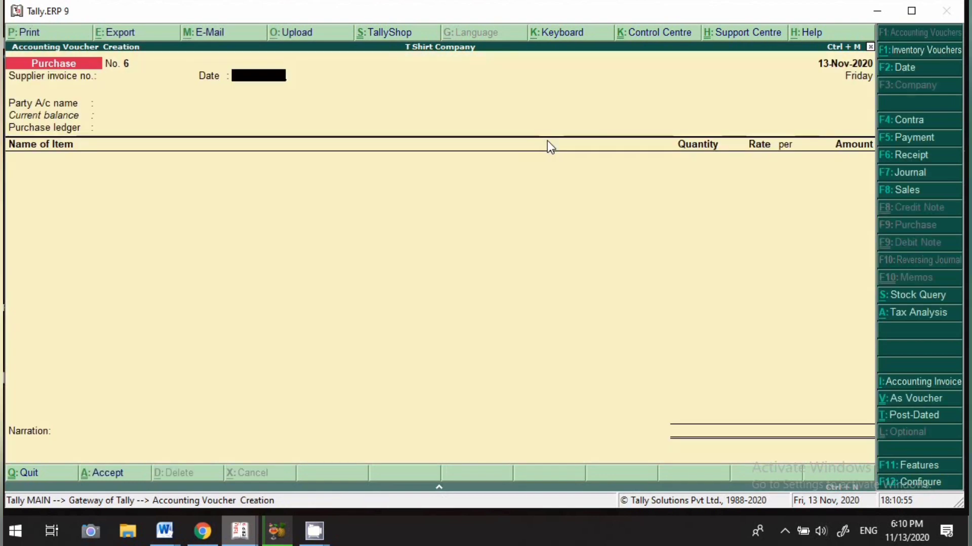
key("BackSpace")
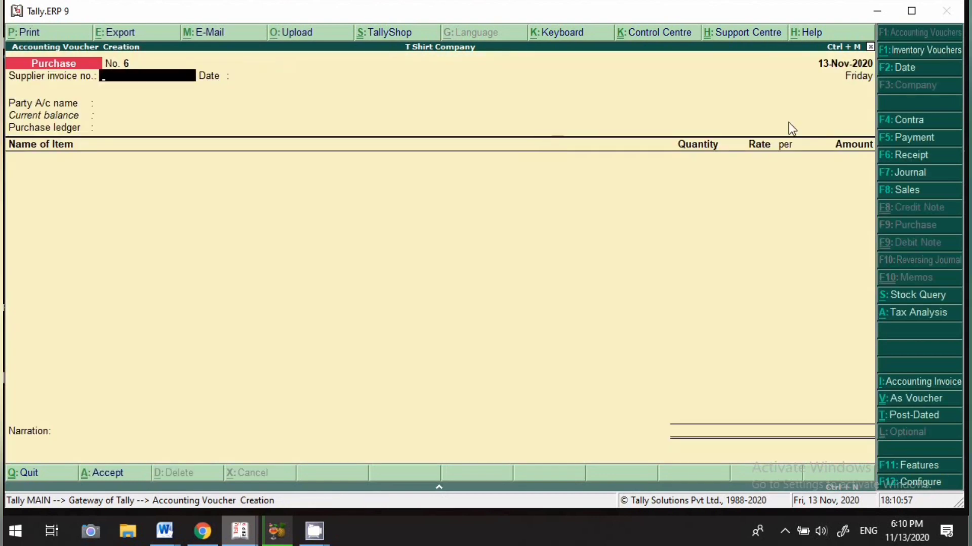
- Change the new purchase entry to voucher mode and enter supplier invoice number 123654 dated 13-Nov-2020
left_click(909, 404)
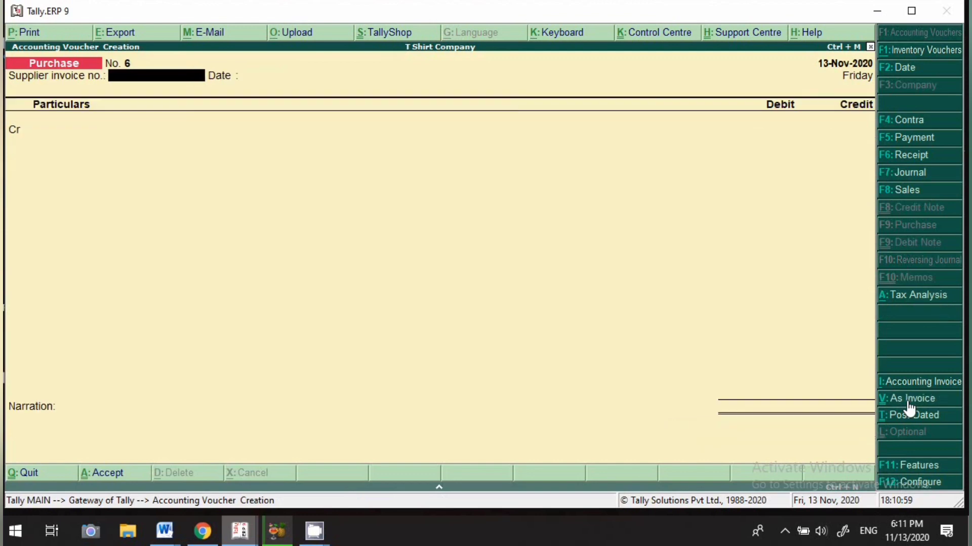
type("123654")
key("Return")
key("Return")
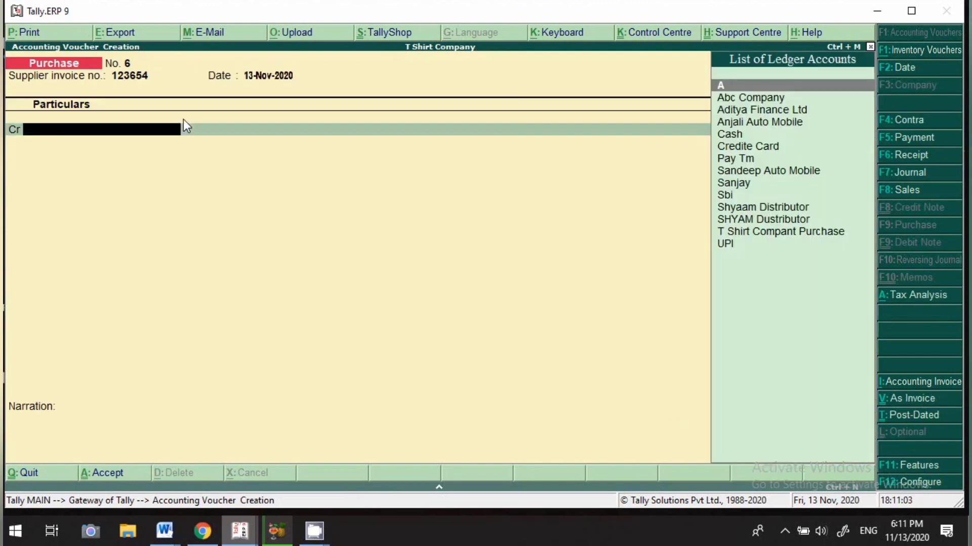
- Choose T Shirt Compant Purchase as the credit ledger and accept its details
type("T")
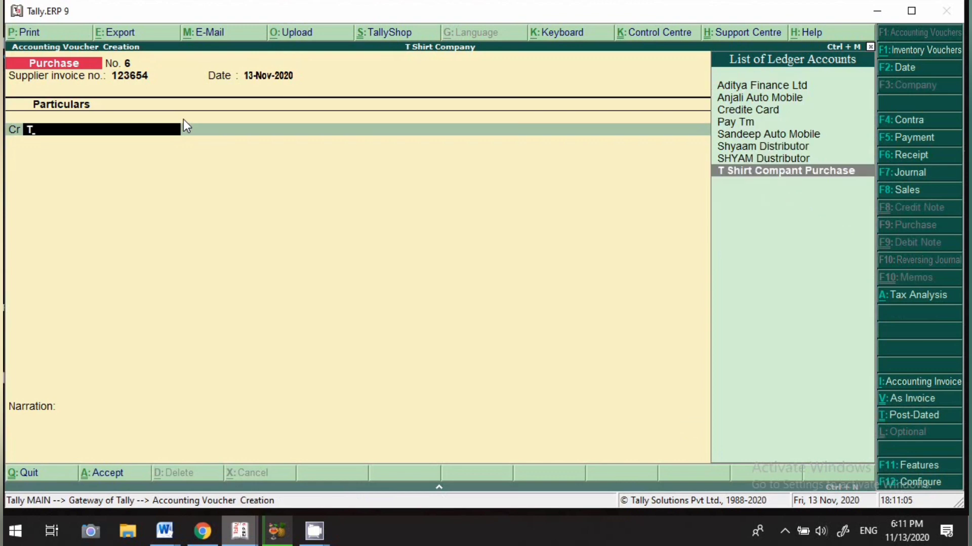
key("Return")
key("Return")
key("Return")
key("Return")
key("Return")
key("Return")
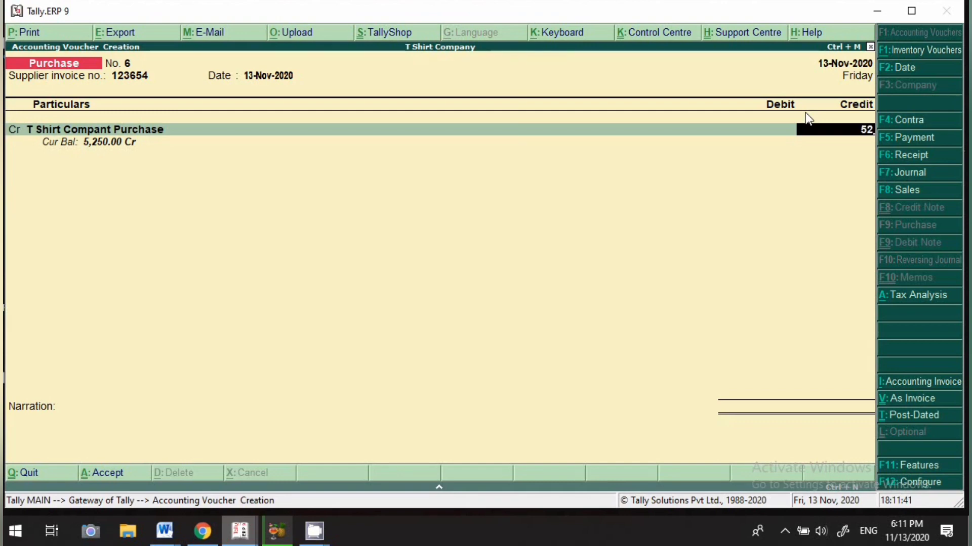
- Clear the partial credit amount and calculate 50000*5/100 with the built-in calculator
key("BackSpace")
key("BackSpace")
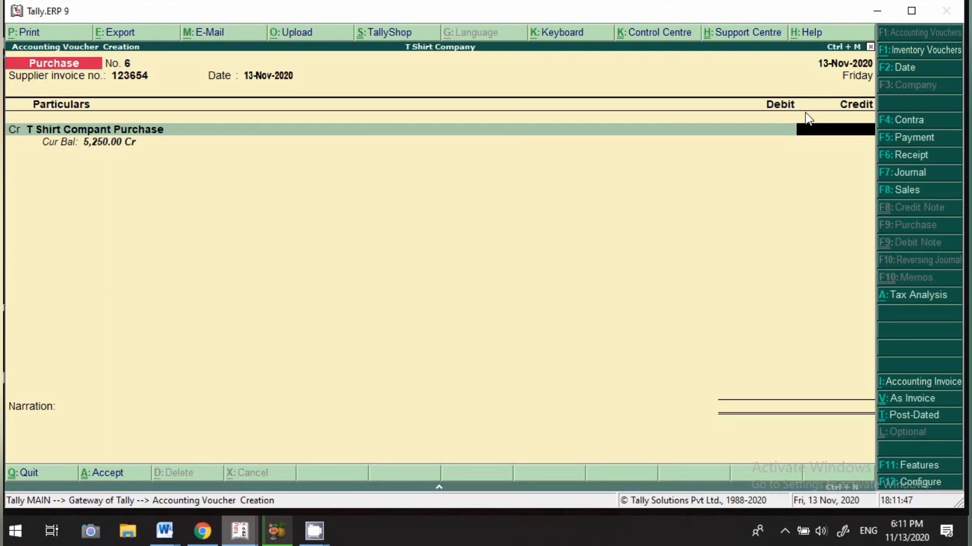
key("ctrl+n")
type("50000")
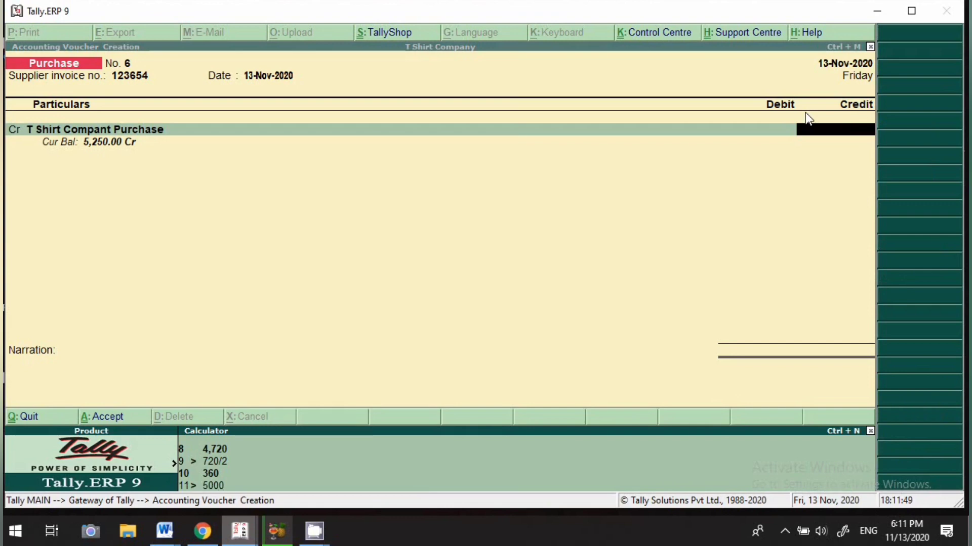
type("*5/100")
key("Return")
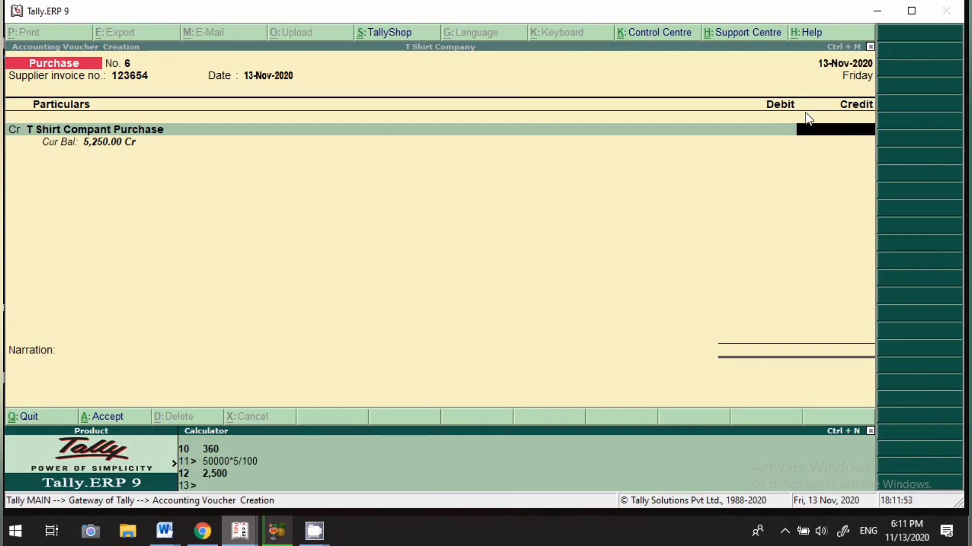
- Credit the supplier with 52,500 and accept the bill-wise details as New Ref 123654
key("ctrl+m")
type("52,500")
key("Return")
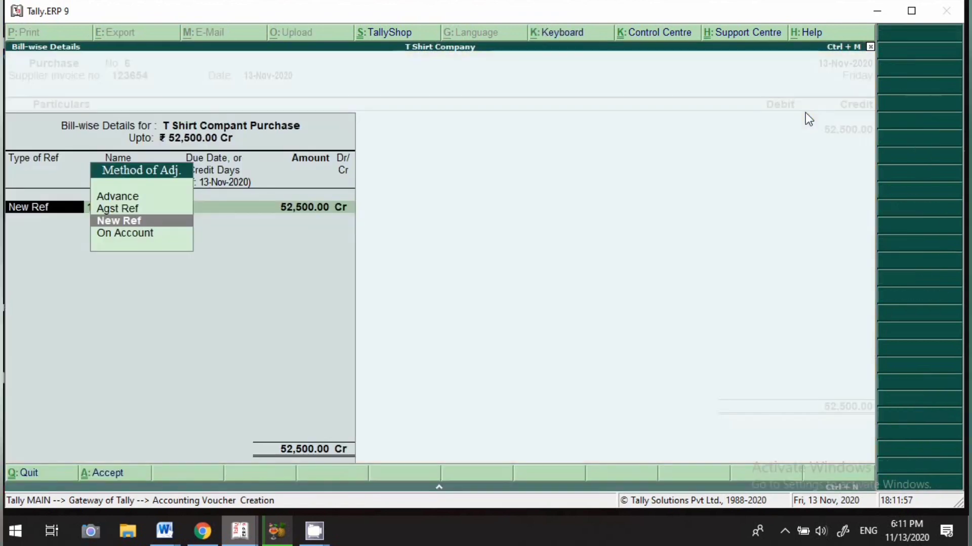
key("Return")
key("Return")
key("Return")
key("Return")
key("Return")
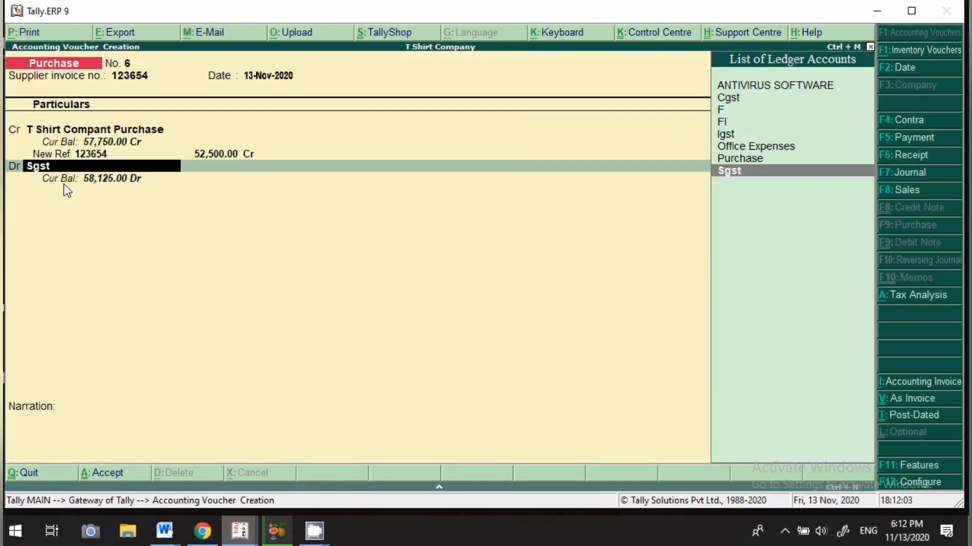
- Start a new ledger from the debit line and name it Diwali & Bonus Expenses, without an alias
key("alt+c")
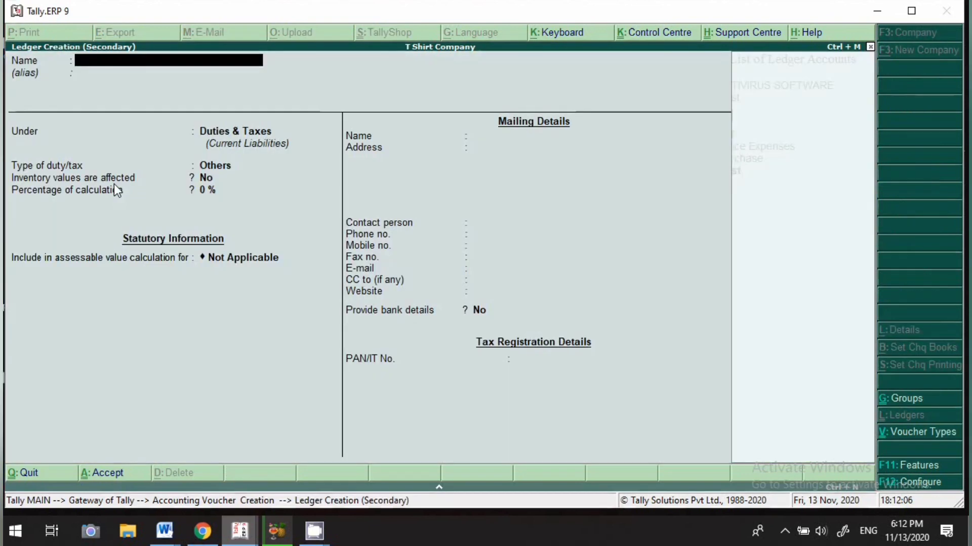
type("Di")
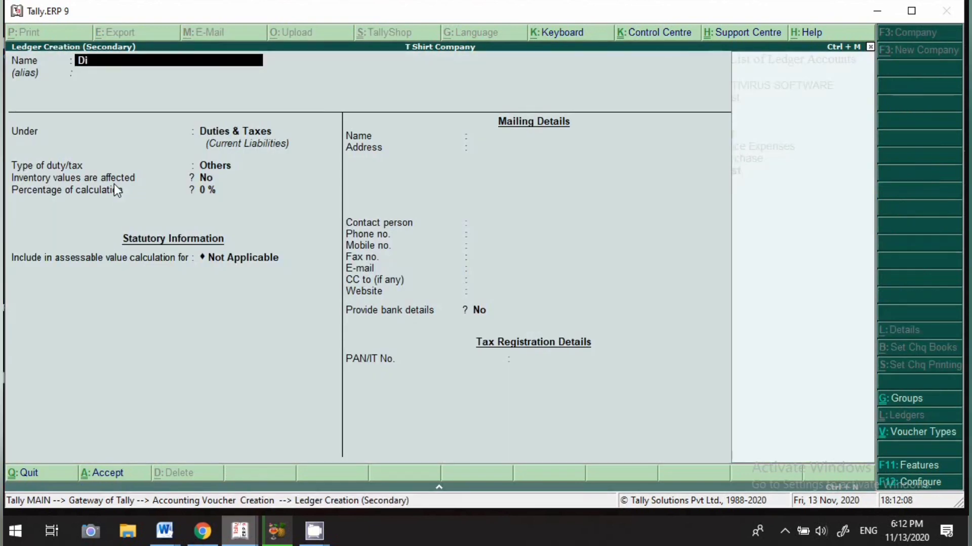
type("wali & Bonus")
key("Return")
key("Up")
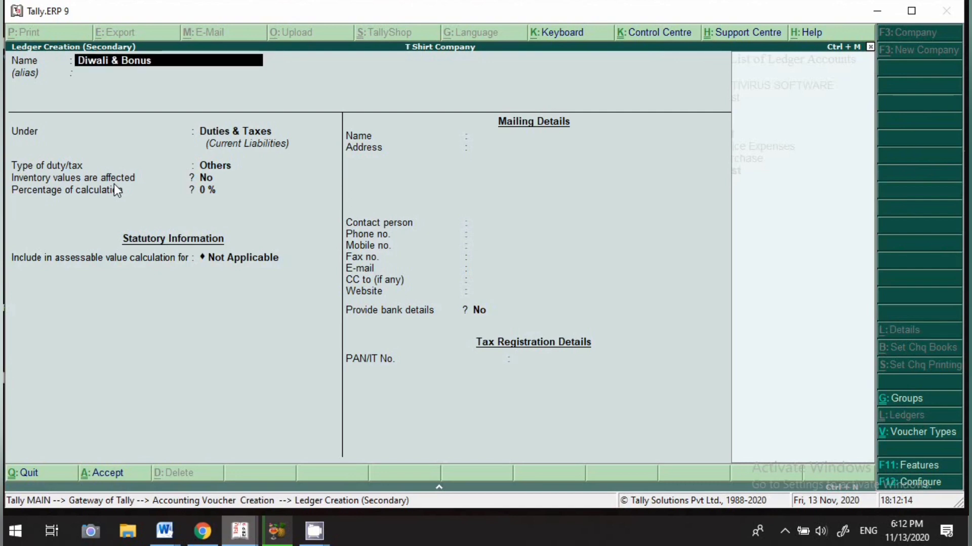
type("expenses")
key("Return")
key("Return")
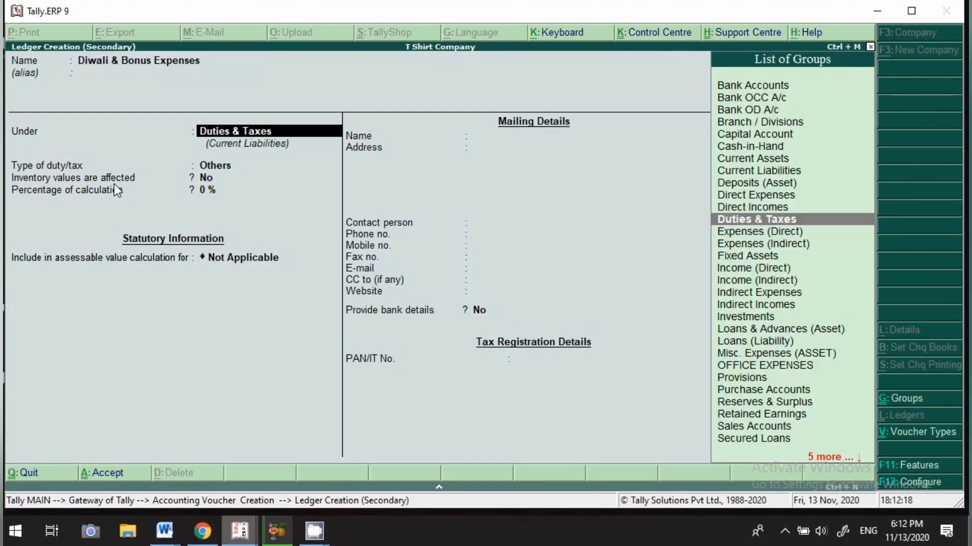
- Place the ledger under Indirect Expenses, with inventory values affected No, ledger type Not Applicable and GST Applicable
type("Ind")
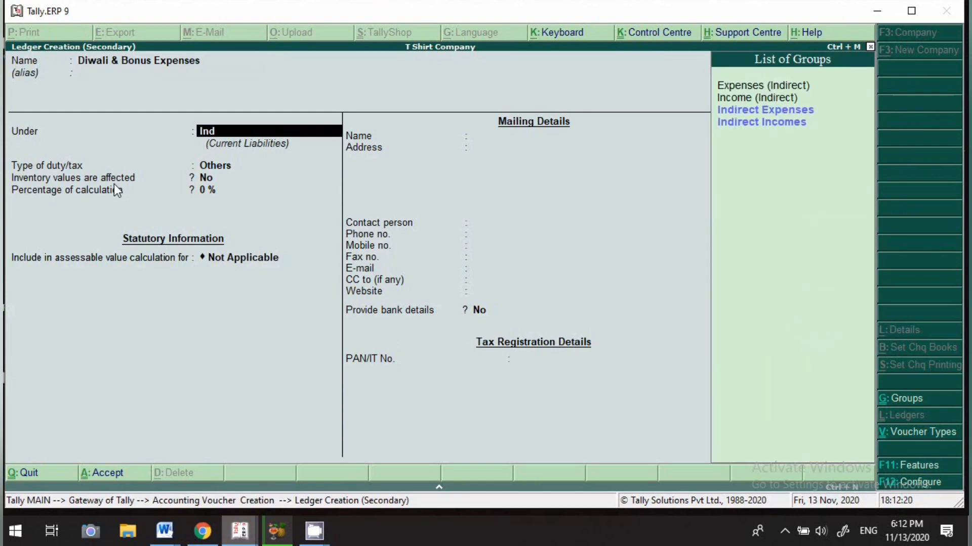
key("Down")
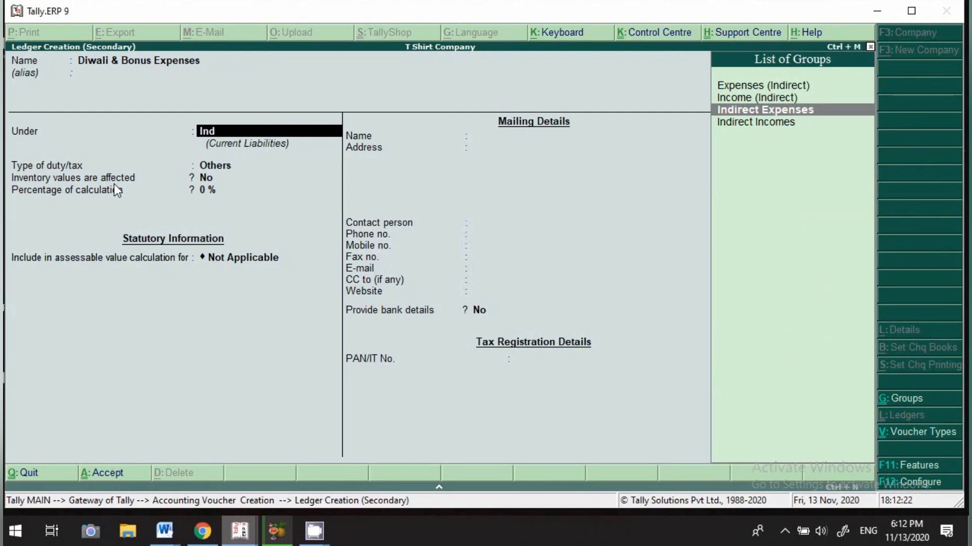
key("Return")
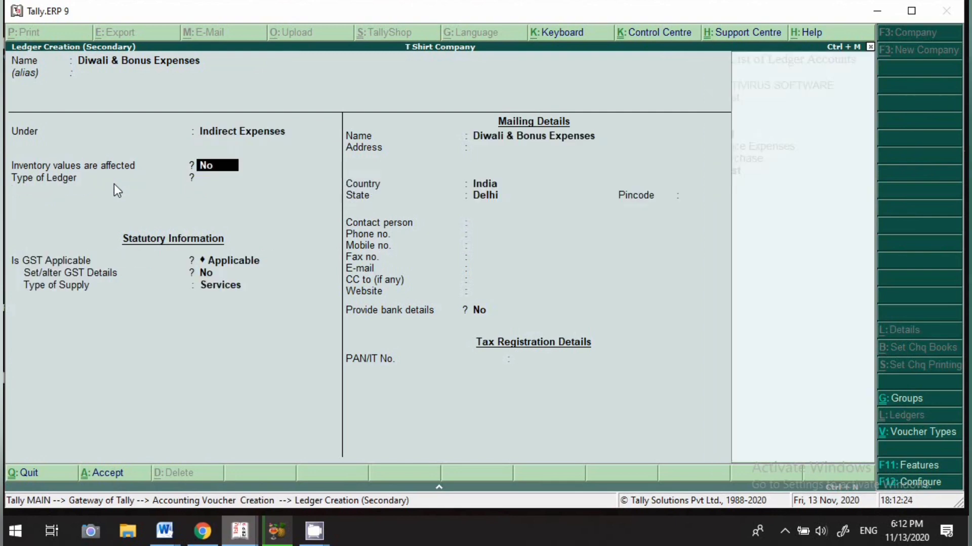
key("Return")
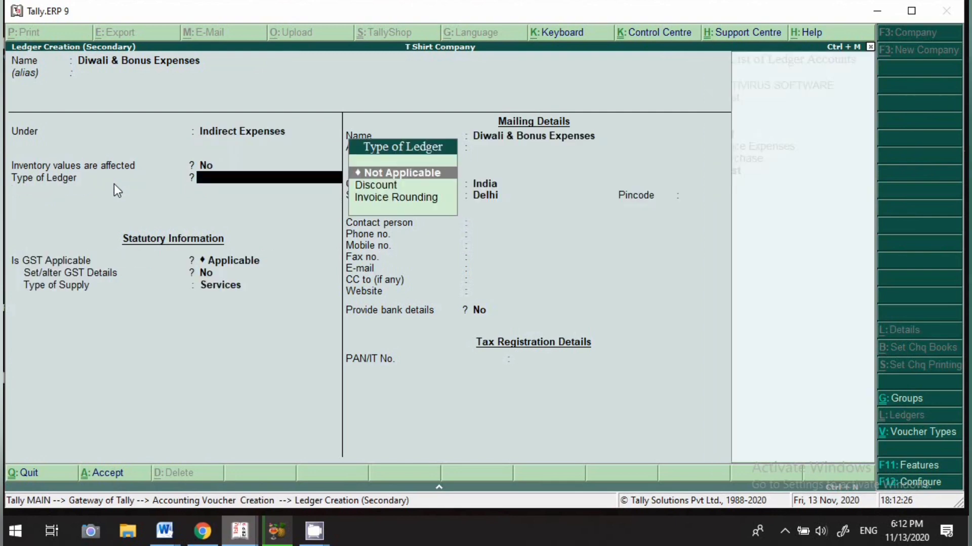
key("Return")
key("Return")
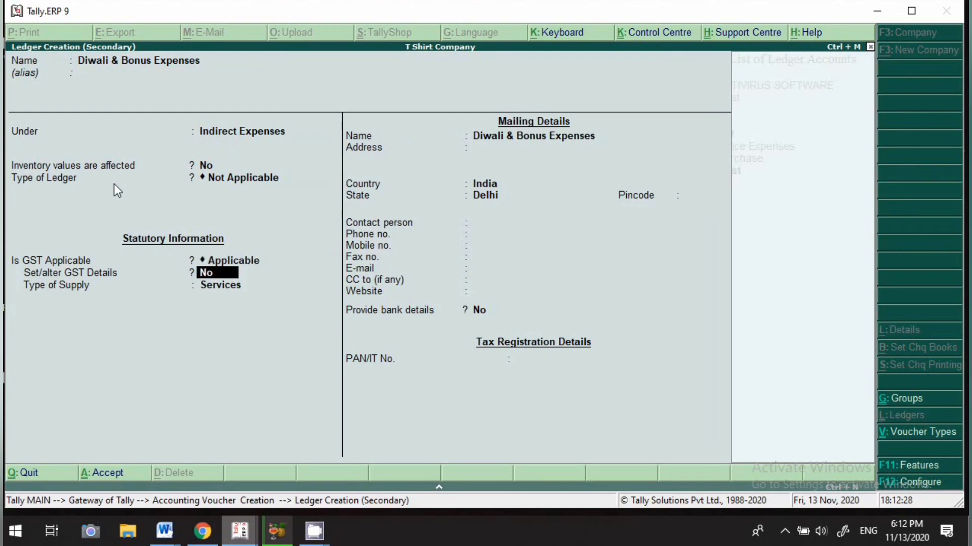
- Turn on Set/alter GST Details for the ledger, leaving description and HSN/SAC blank and non-GST goods at No
type("y")
key("Return")
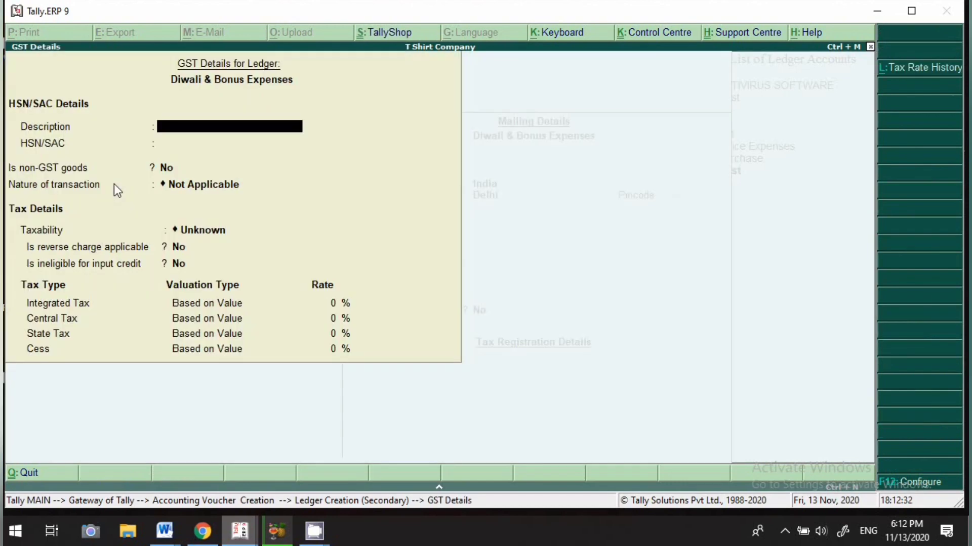
key("Return")
key("Return")
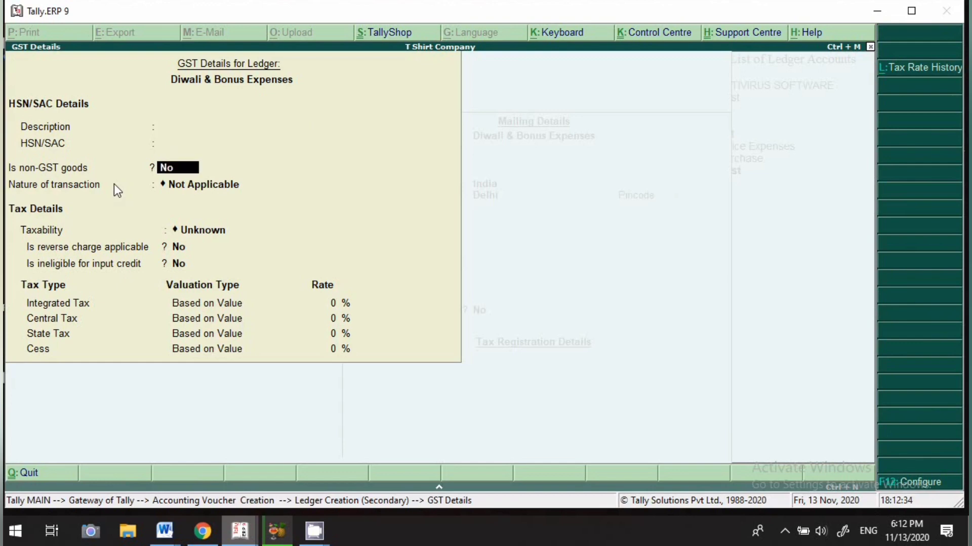
key("Return")
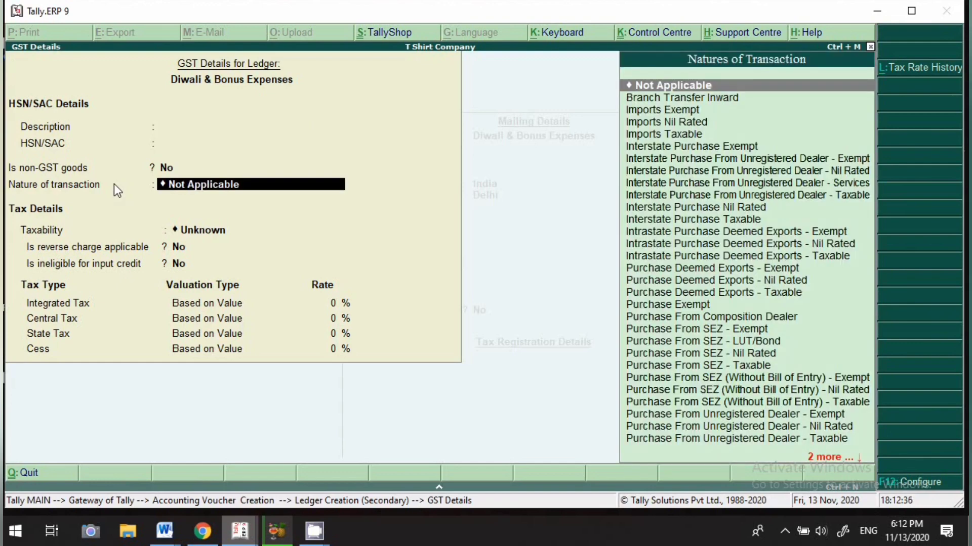
- Set the nature of transaction to Purchase Taxable and accept Taxable, with reverse charge and input-credit ineligibility at No
type("P")
key("Down")
key("Down")
key("Down")
key("Down")
key("Down")
key("Down")
key("Down")
key("Down")
key("Down")
key("Down")
key("Down")
key("Down")
key("Down")
key("Down")
key("Down")
key("Down")
key("Return")
key("Return")
key("Return")
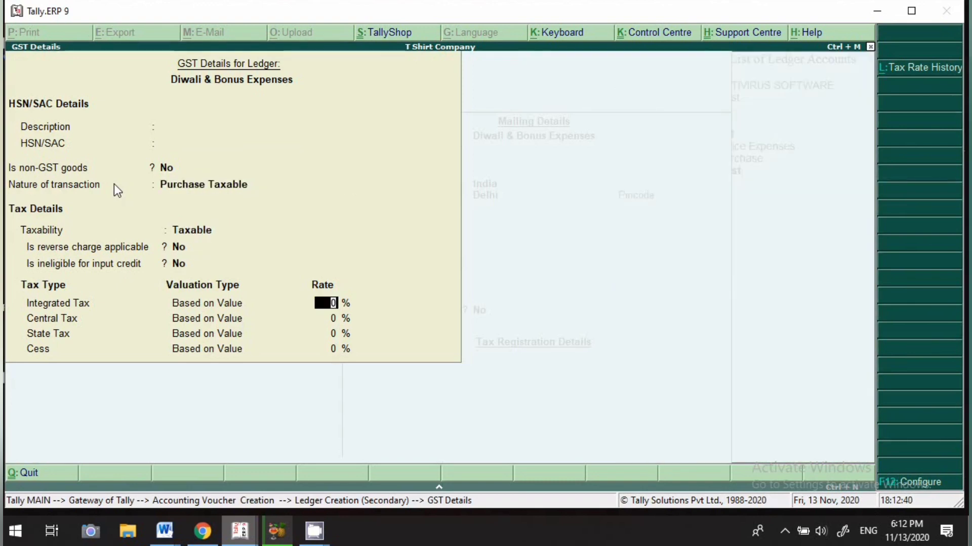
- Set the Integrated Tax rate to 5% and accept the ledger's GST details
type("5")
key("Return")
key("Return")
key("Return")
key("Return")
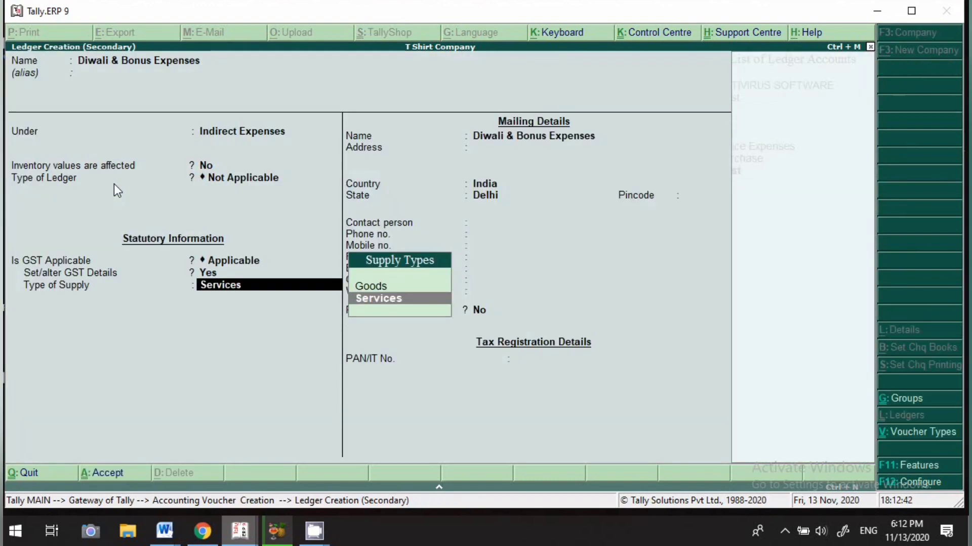
- Choose Goods as the ledger's type of supply, keeping the default mailing name and leaving the address blank
key("Up")
key("Return")
key("Return")
key("Return")
key("Return")
key("Return")
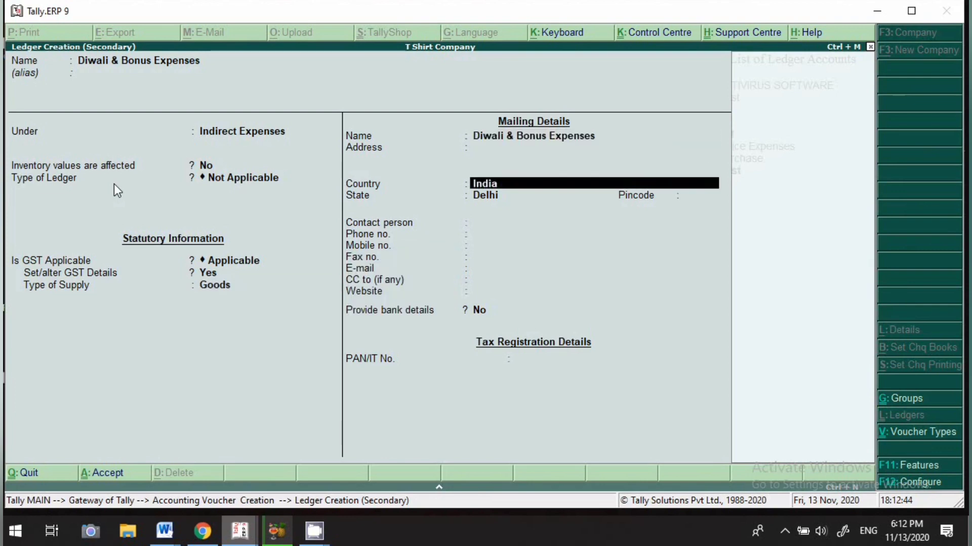
- Keep India and Delhi, leave contact details and PAN blank with bank details at No, and save the ledger
key("Return")
key("Return")
key("Return")
key("Return")
key("Return")
key("Return")
key("Return")
key("Return")
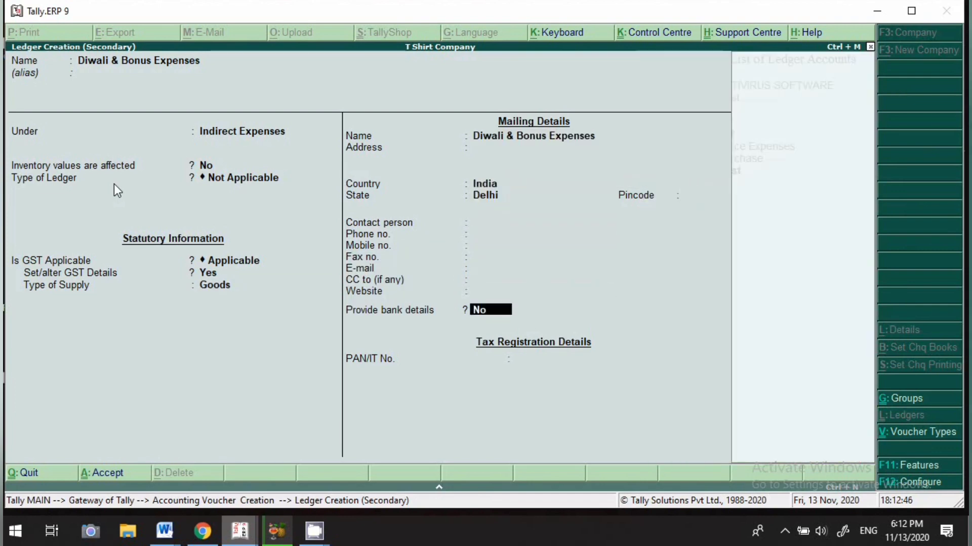
key("Return")
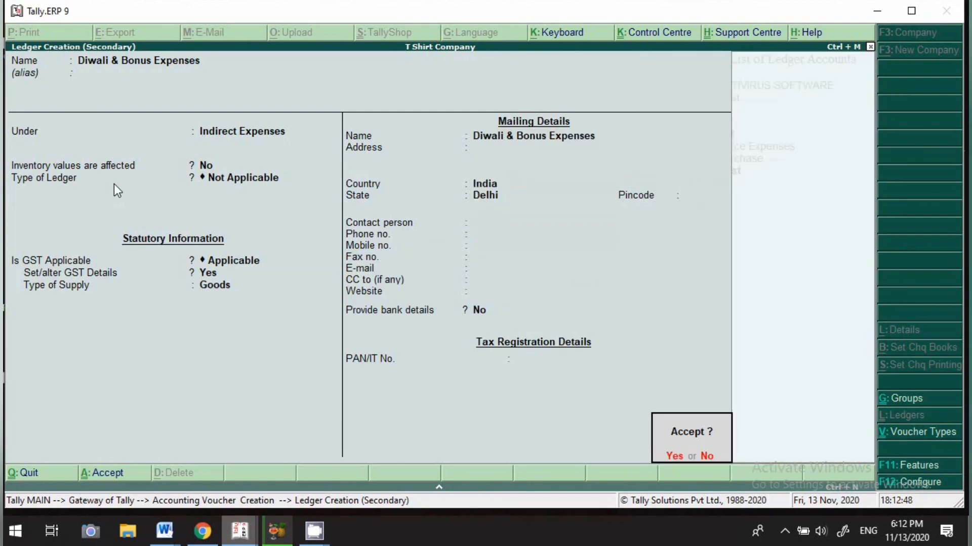
key("Return")
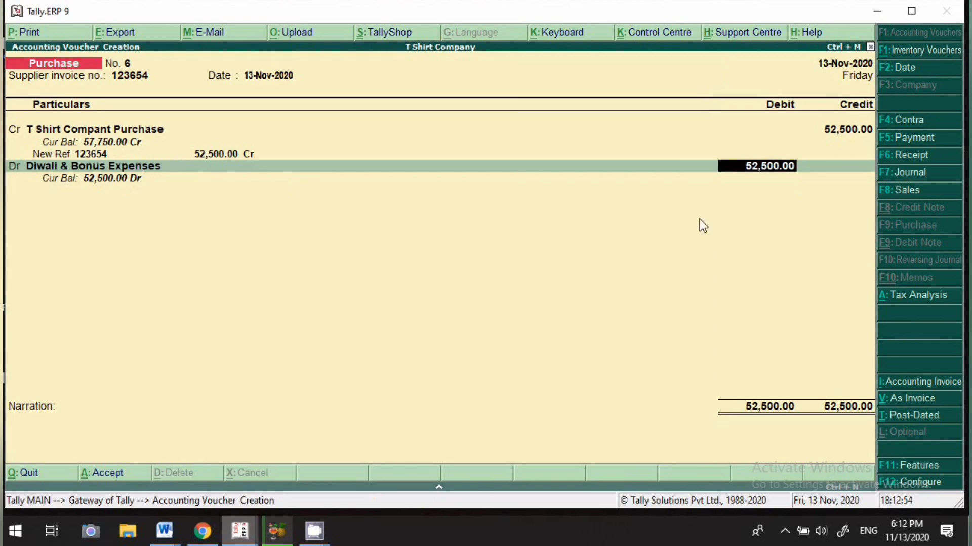
- Debit Diwali & Bonus Expenses with 50,000 and Sgst with 1,250 in the purchase voucher
type("5")
key("Return")
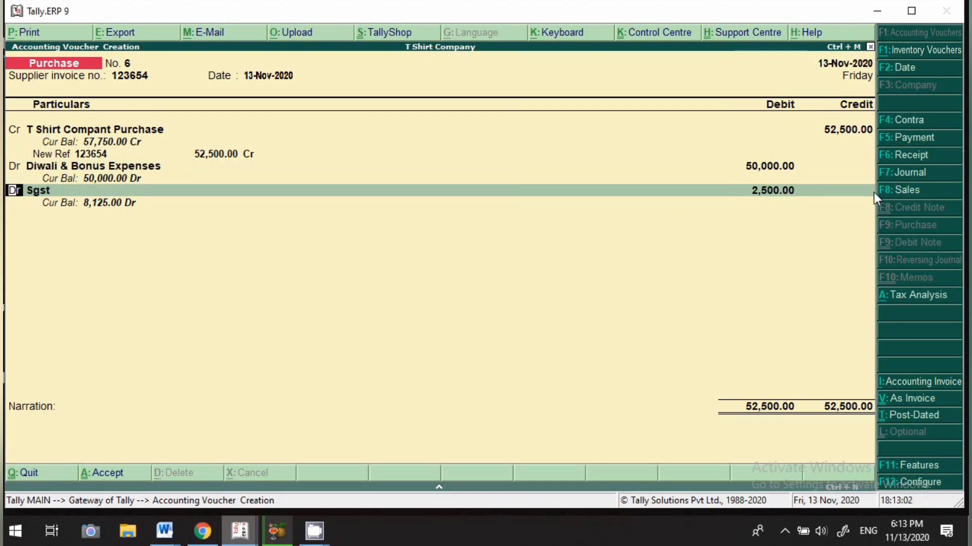
key("Return")
key("Return")
type("1250")
key("Return")
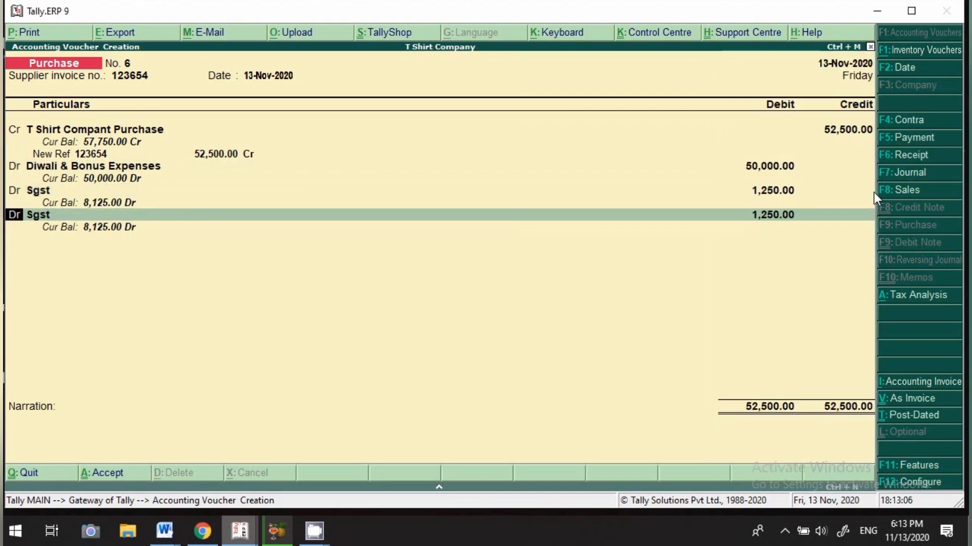
- Change the second tax debit line to the Cgst ledger with an amount of 1,250
key("Return")
type("cgst")
key("Return")
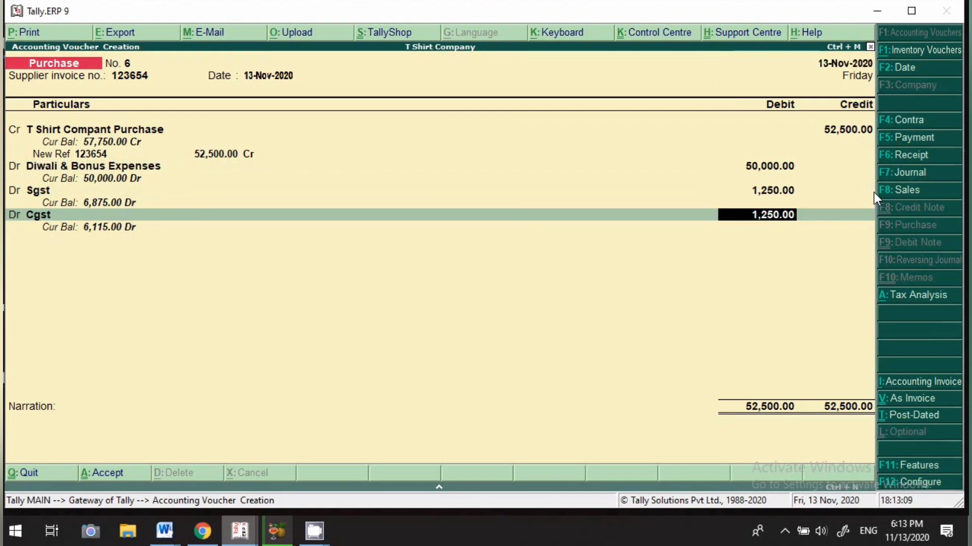
key("Return")
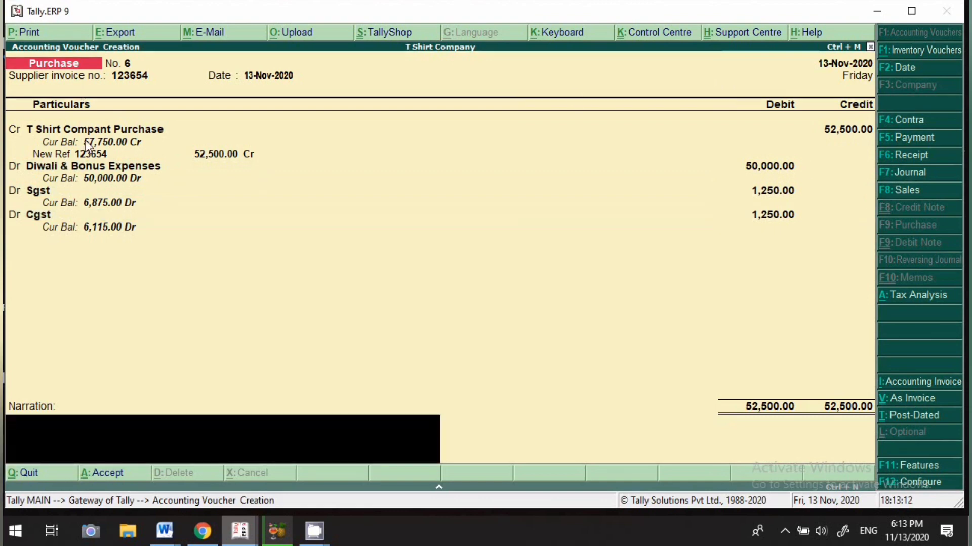
- Enter the narration "being t shirt purchased for gift for diwali bonus for 20-21" and save the purchase voucher
type("being t shirt purchased for diwal")
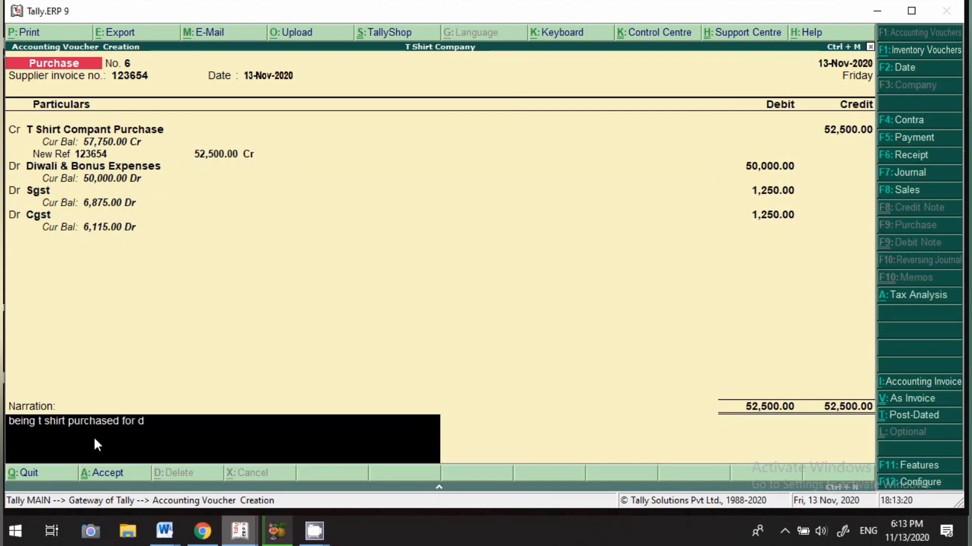
key("BackSpace")
key("BackSpace")
key("BackSpace")
key("BackSpace")
key("BackSpace")
type("gift for ")
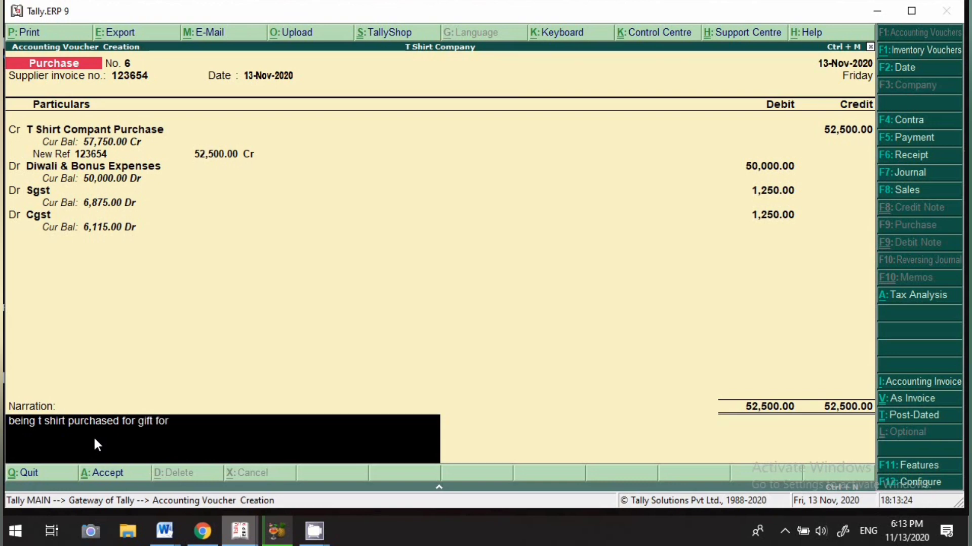
type("diwali bonus for 20-21")
key("Return")
key("Return")
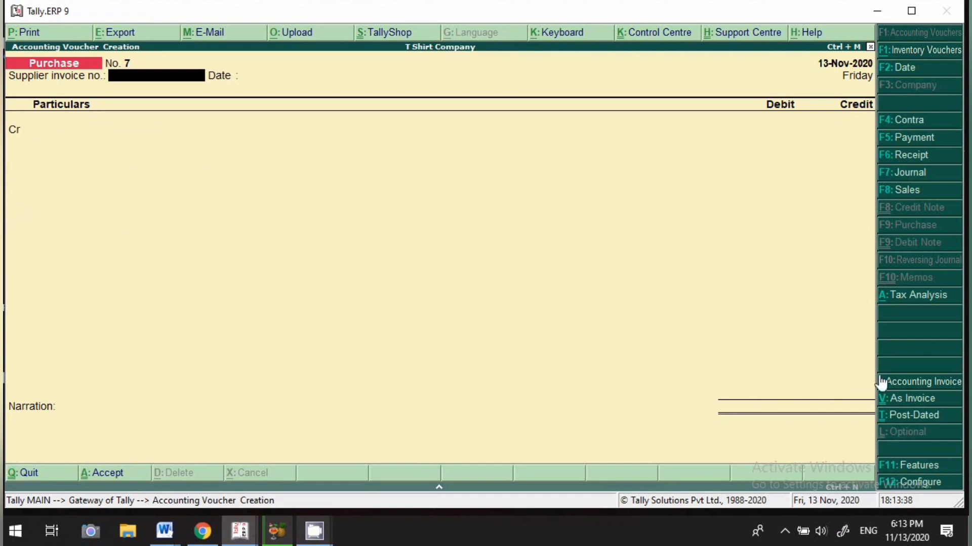
- Start a Journal voucher dated 13-Nov-2020 and debit Diwali & Bonus Expenses with 50,000
left_click(903, 172)
key("F2")
type("13")
key("Return")
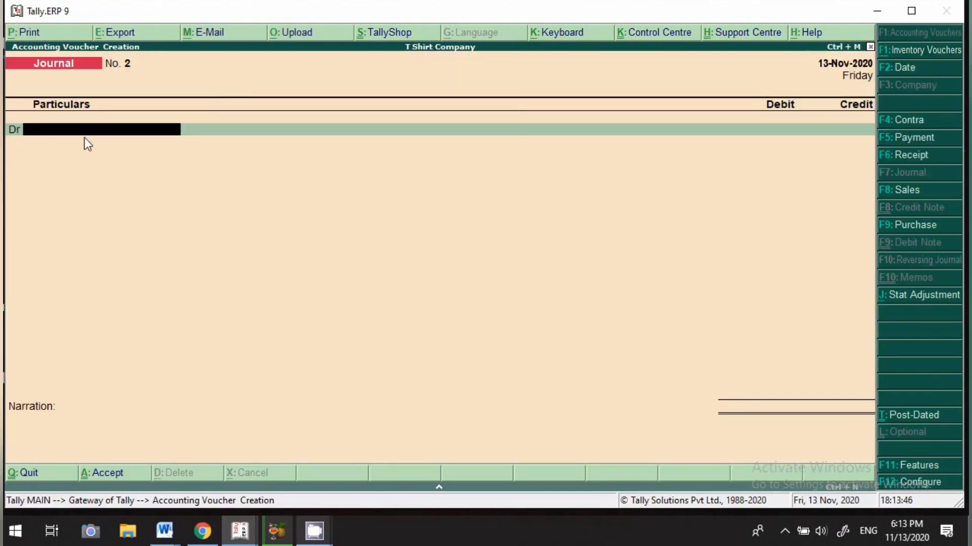
type("B")
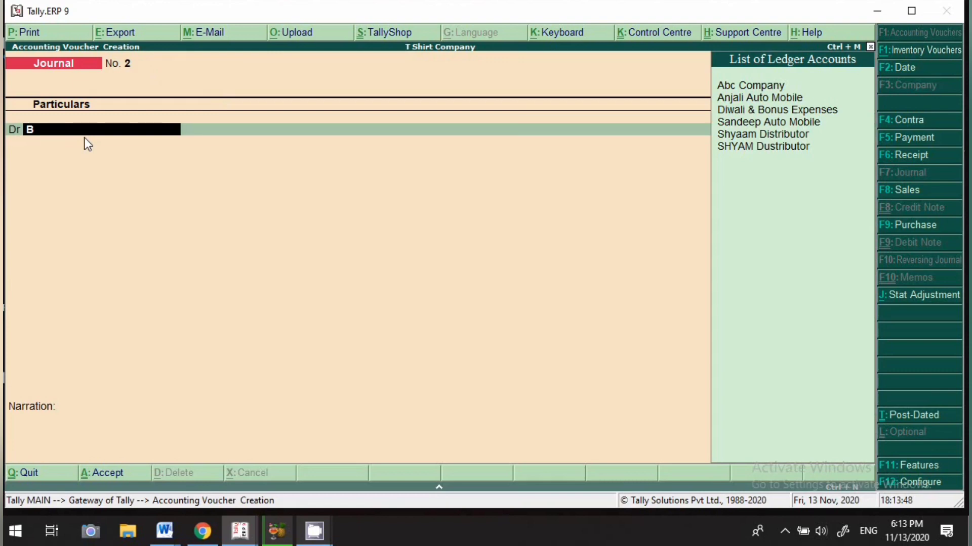
key("Down")
key("Down")
key("Down")
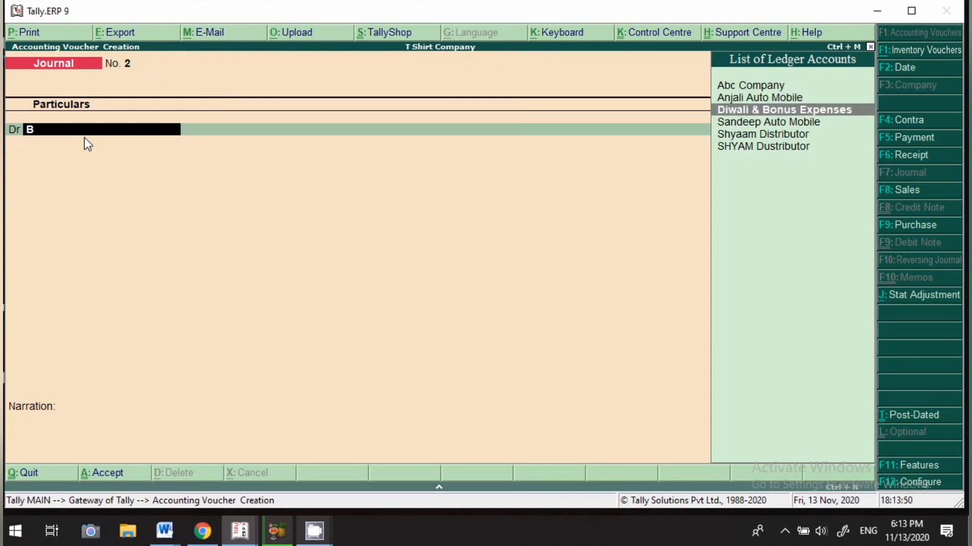
key("Return")
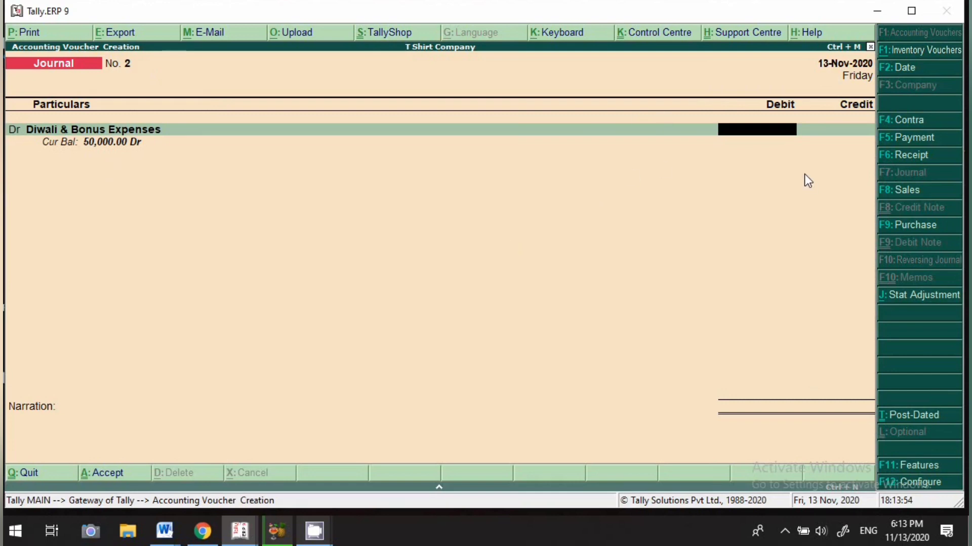
type("50000")
key("Return")
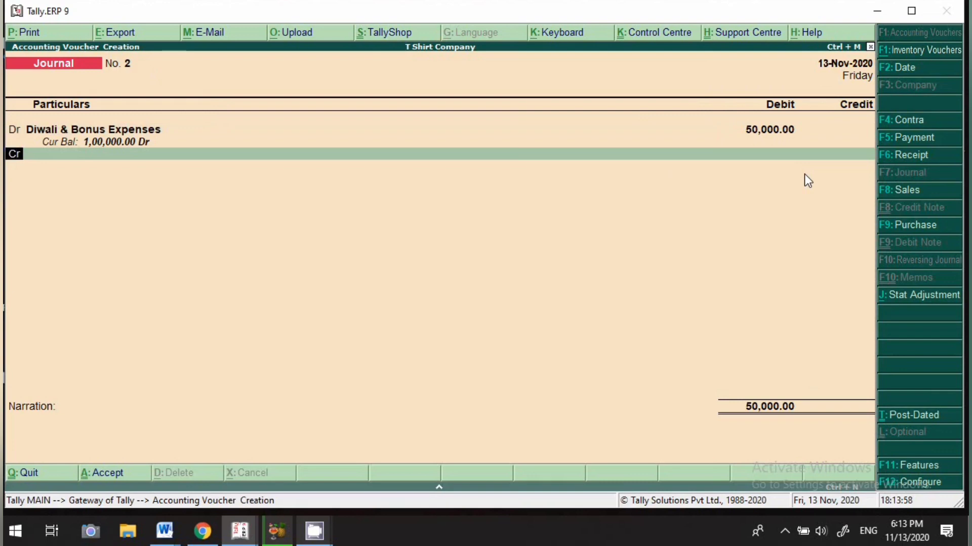
- Add a debit line for the Cgst ledger with 1,250 to the journal
type("d")
key("Return")
type("Cgs")
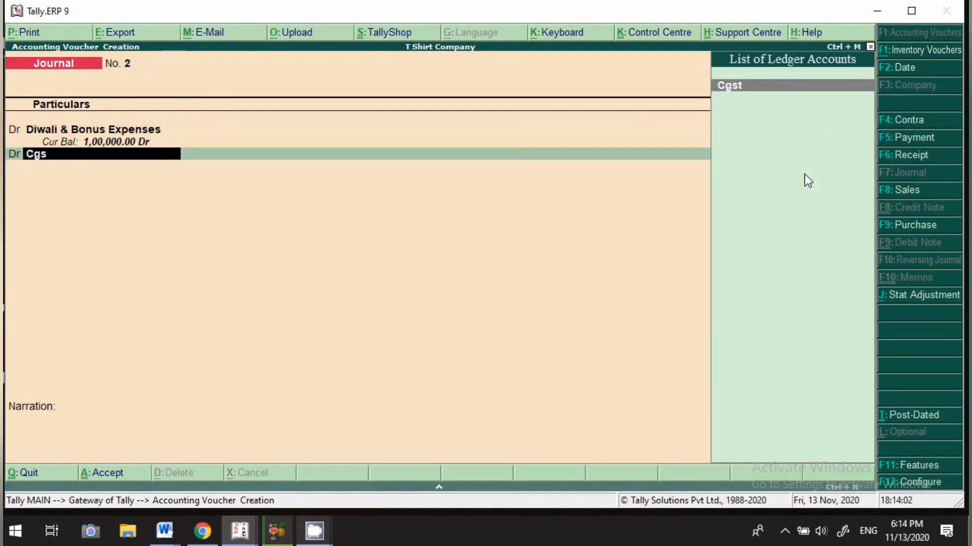
key("Return")
type("1250")
key("Return")
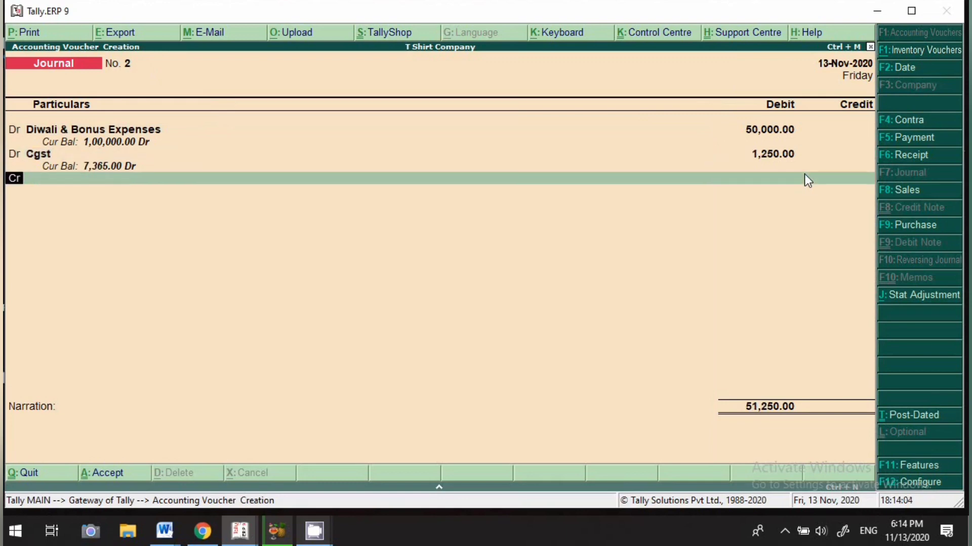
- Add a further debit line to the journal for the Sgst ledger with 1,250
type("s")
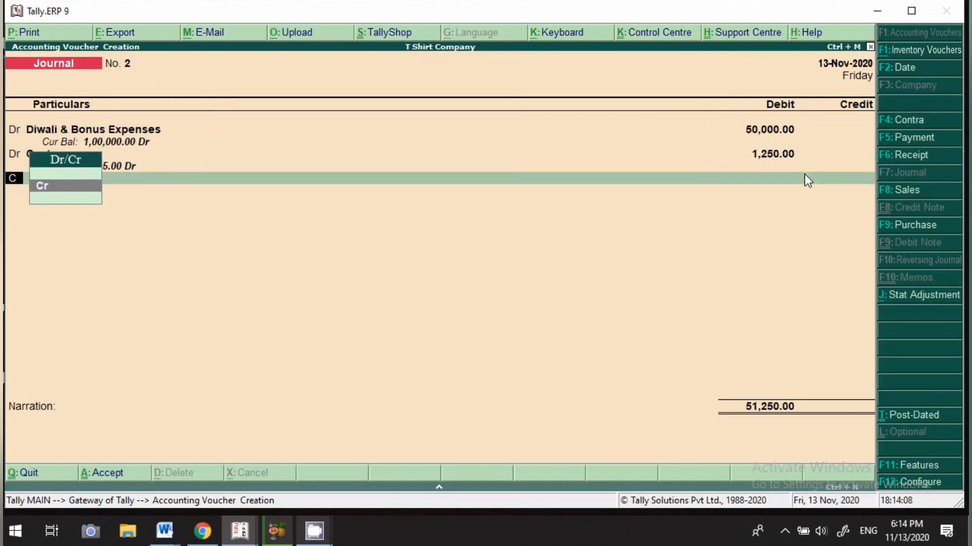
key("Return")
key("Escape")
key("d")
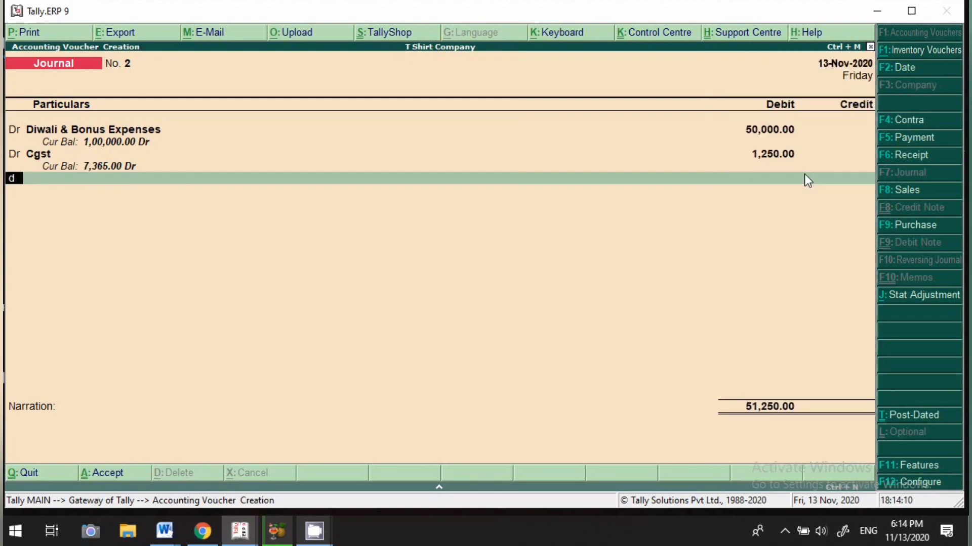
key("Return")
type("S")
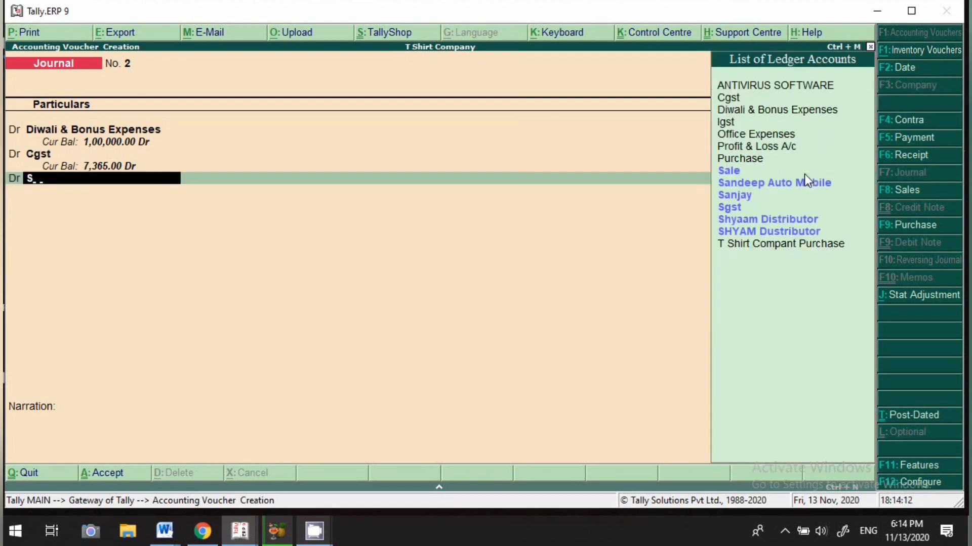
type("g")
key("Return")
type("1250")
key("Return")
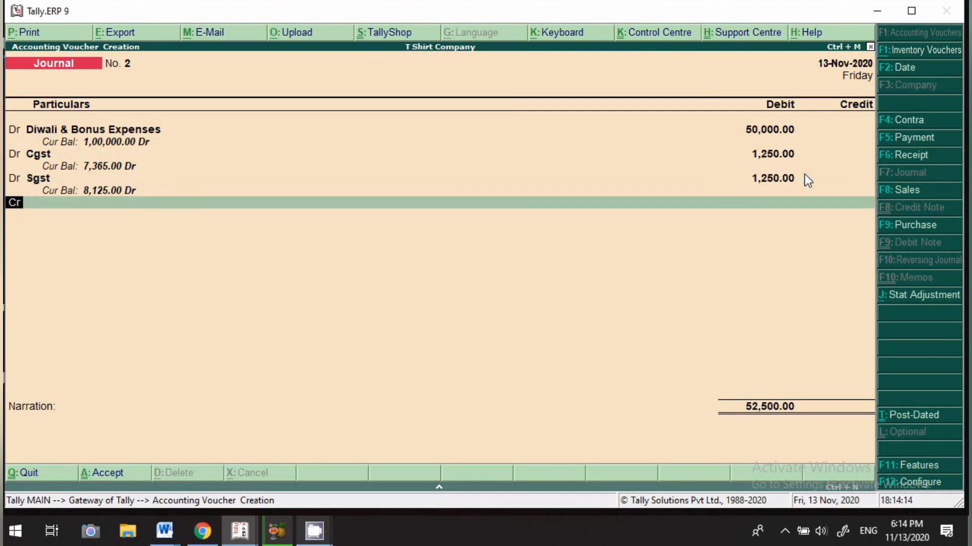
- Credit T Shirt Compant Purchase with 52,500, save the journal without a narration and leave voucher entry
key("Return")
type("T")
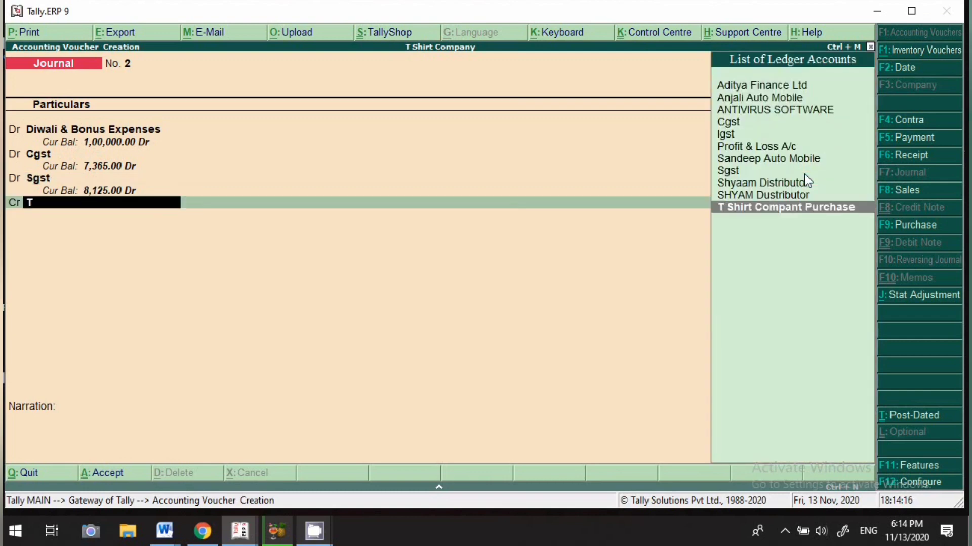
key("Return")
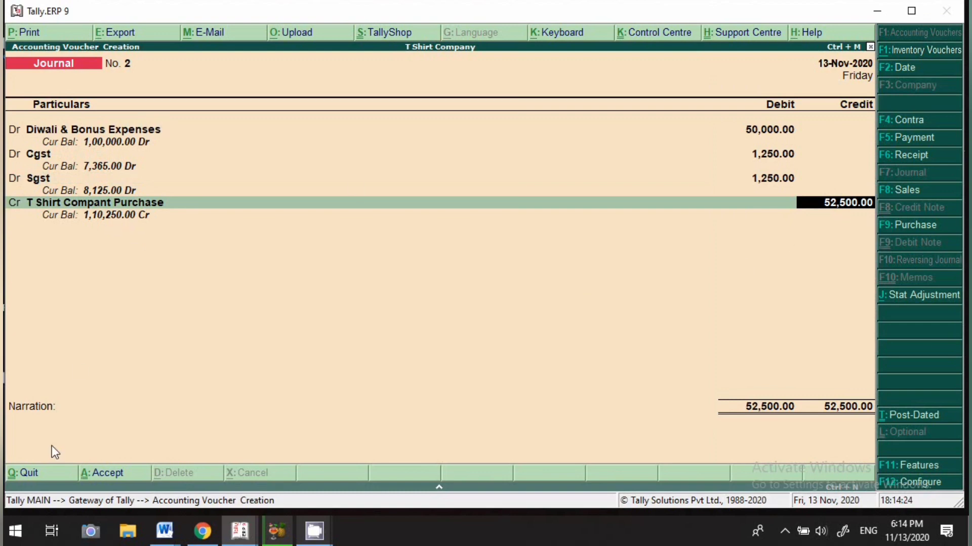
key("Return")
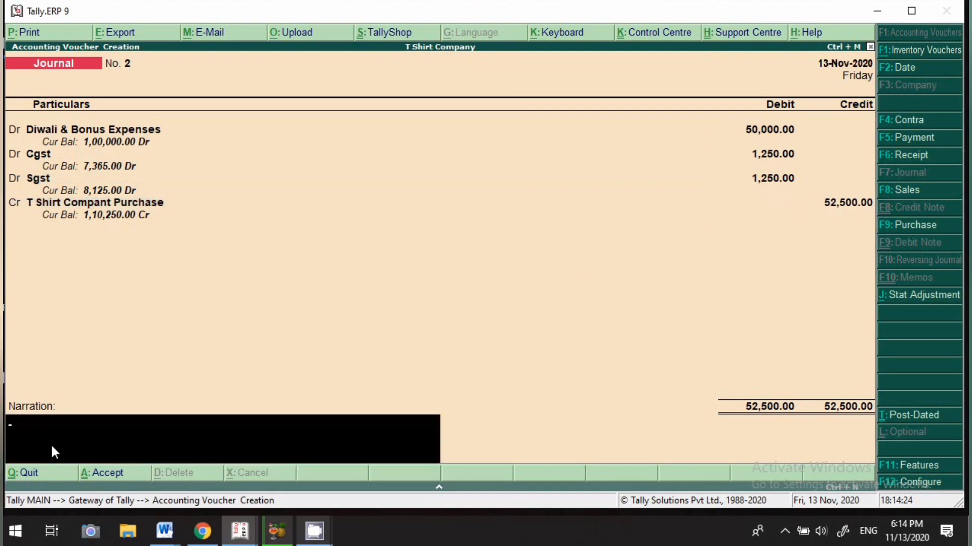
left_click(110, 476)
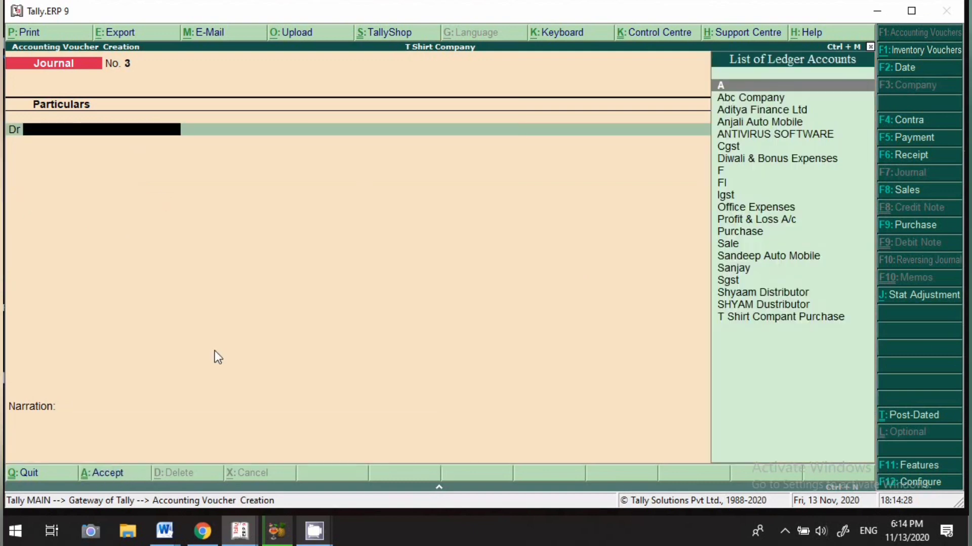
key("Escape")
key("y")
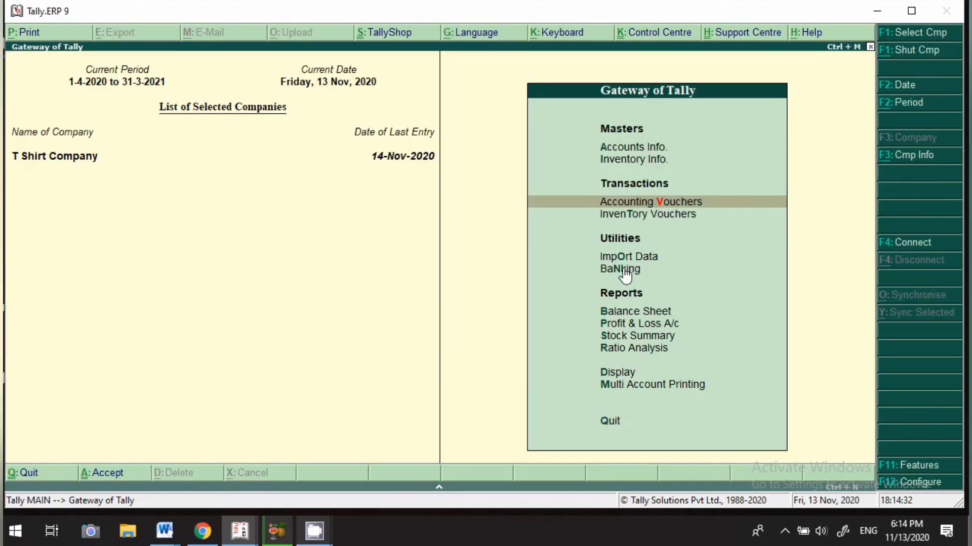
- Drill down from the Balance Sheet through Profit & Loss A/c and Indirect Expenses to the Diwali & Bonus Expenses monthly summary
key("b")
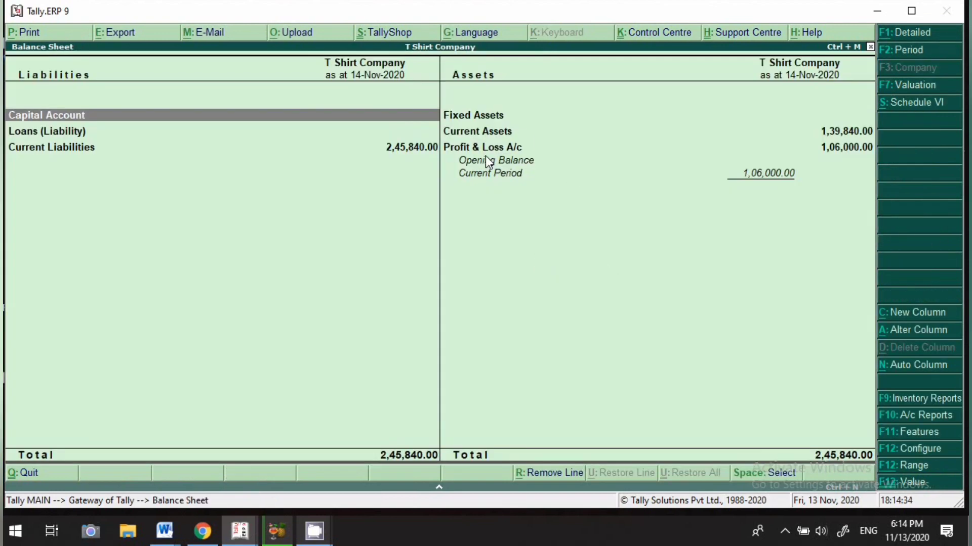
left_click(494, 150)
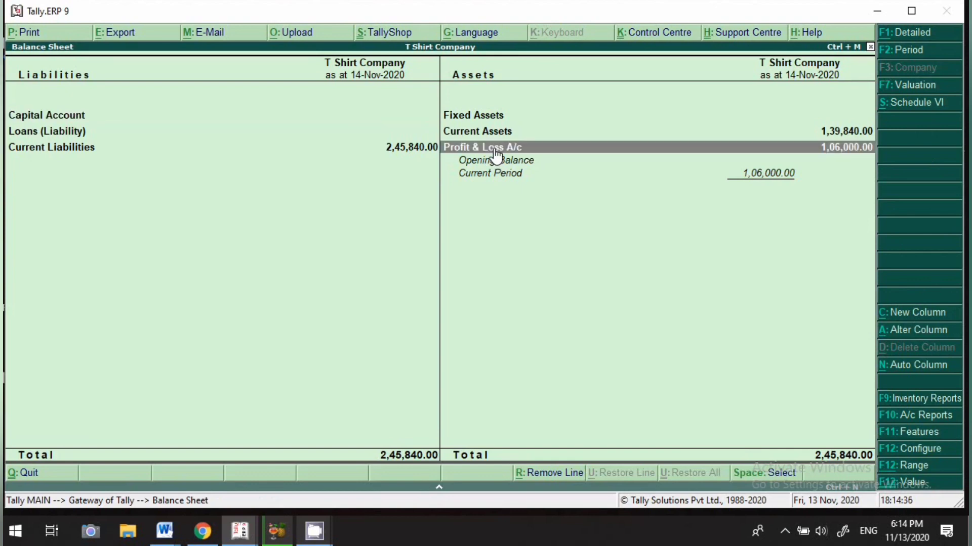
left_click(495, 150)
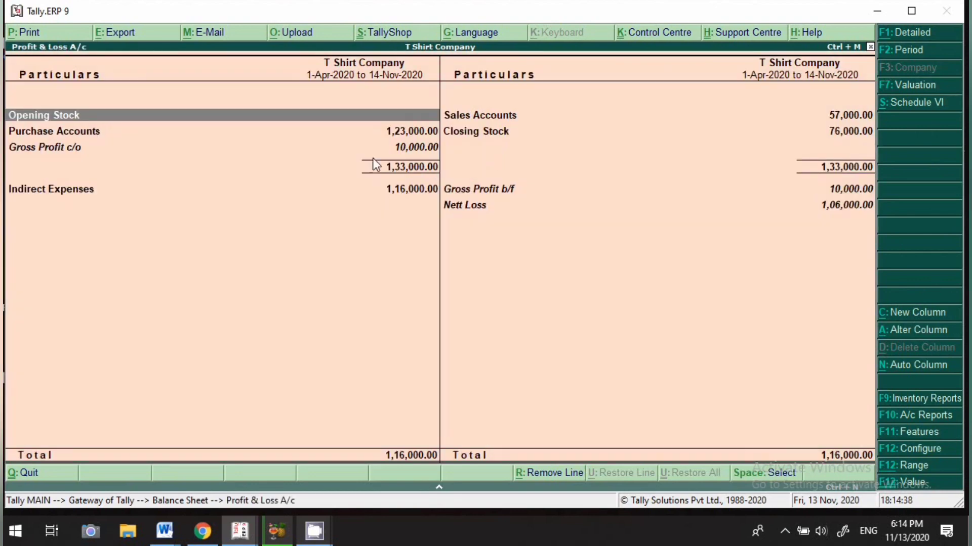
left_click(19, 194)
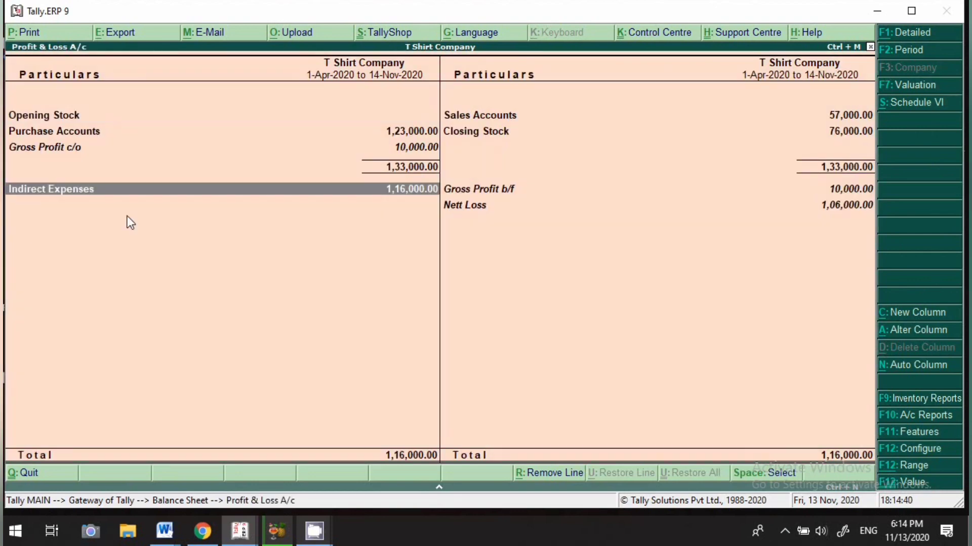
key("Return")
key("Down")
key("Return")
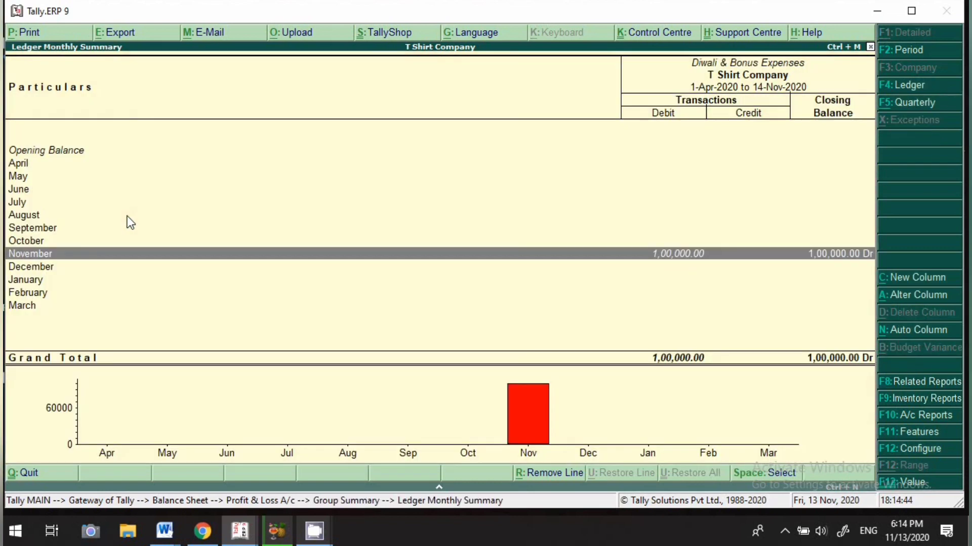
- Open the November vouchers of Diwali & Bonus Expenses and compare the Purchase and Journal entries
key("Return")
key("Down")
key("Up")
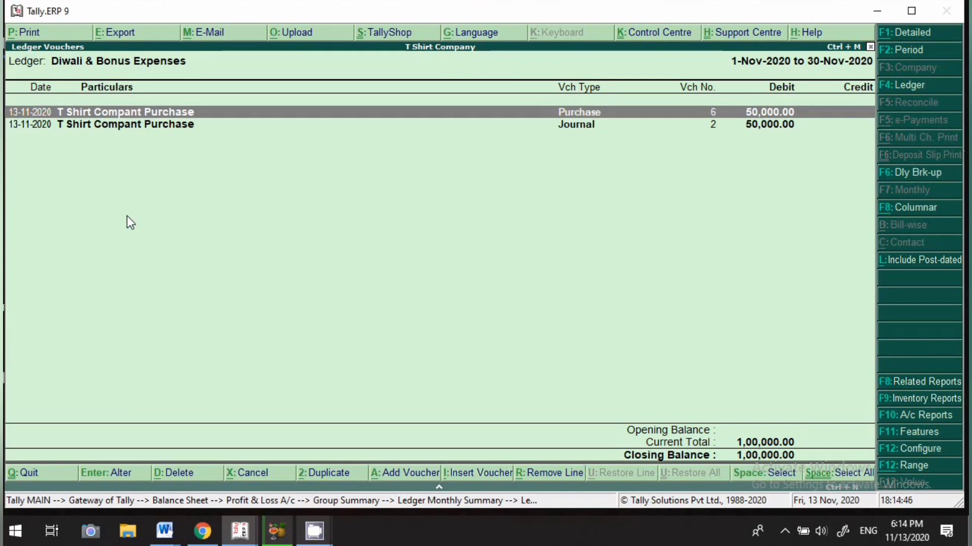
key("Down")
key("Up")
key("Down")
key("Up")
key("Down")
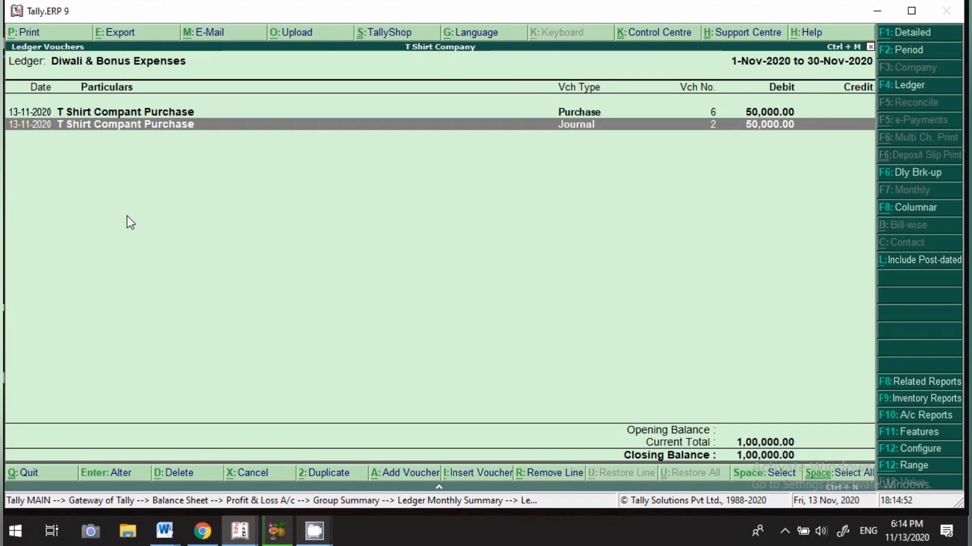
- Return to the Balance Sheet and drill down through Current Liabilities to the Sundry Creditors group summary
key("Escape")
key("Escape")
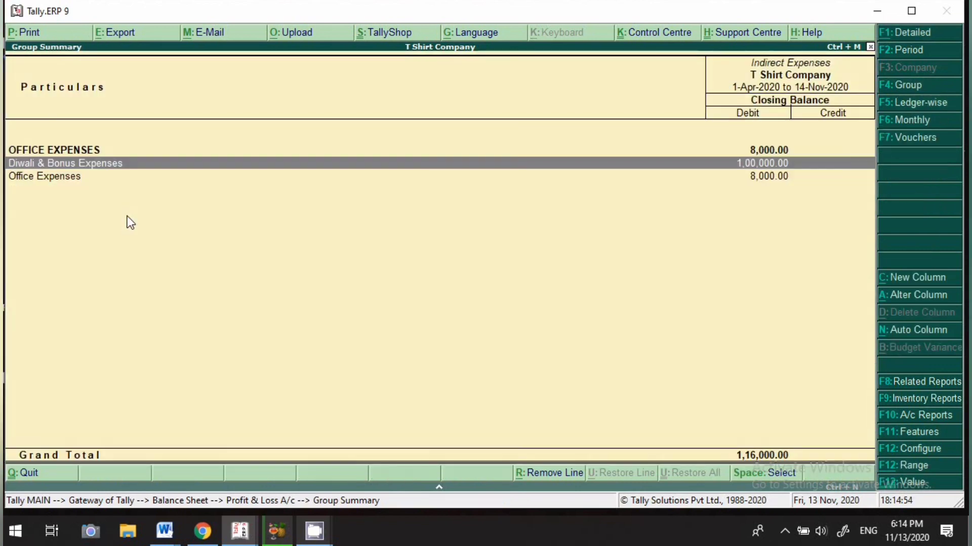
key("Escape")
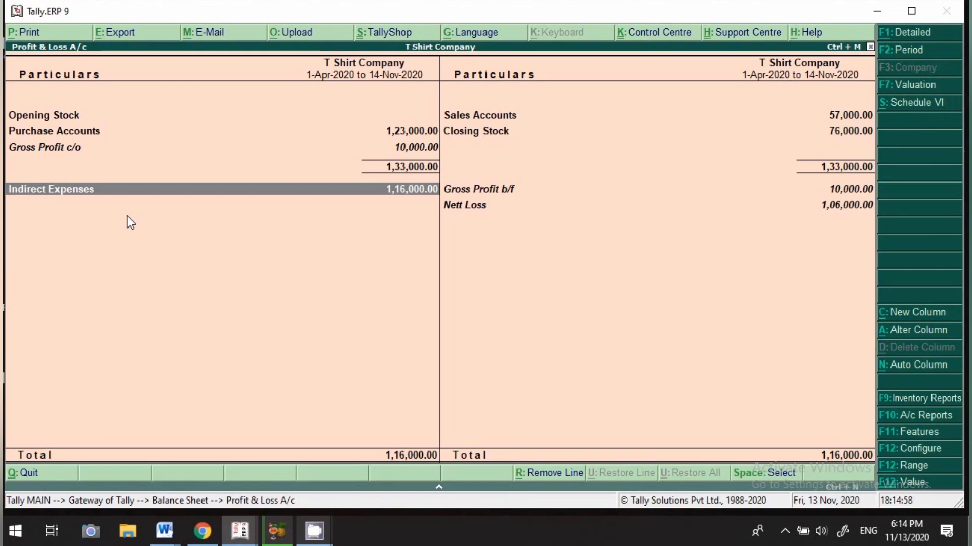
key("Escape")
key("Left")
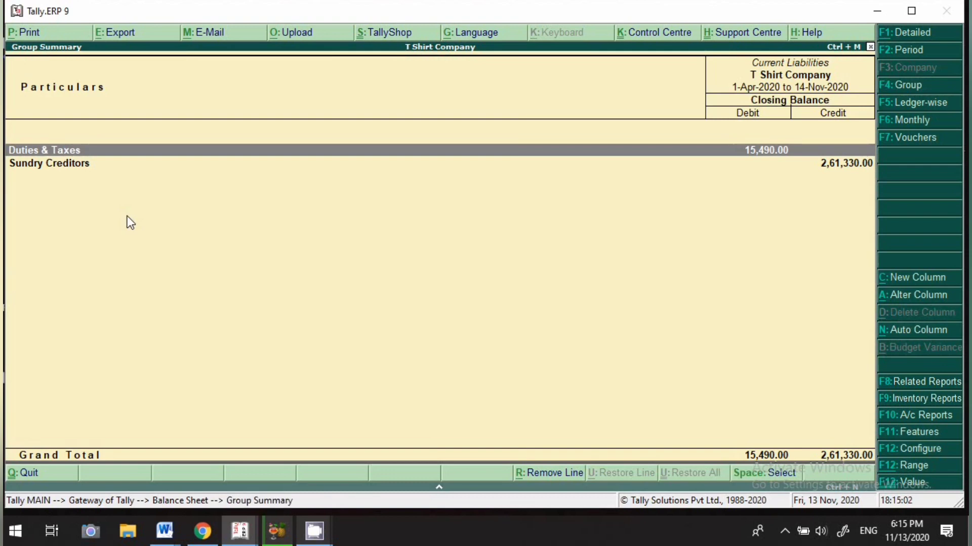
key("Down")
key("Return")
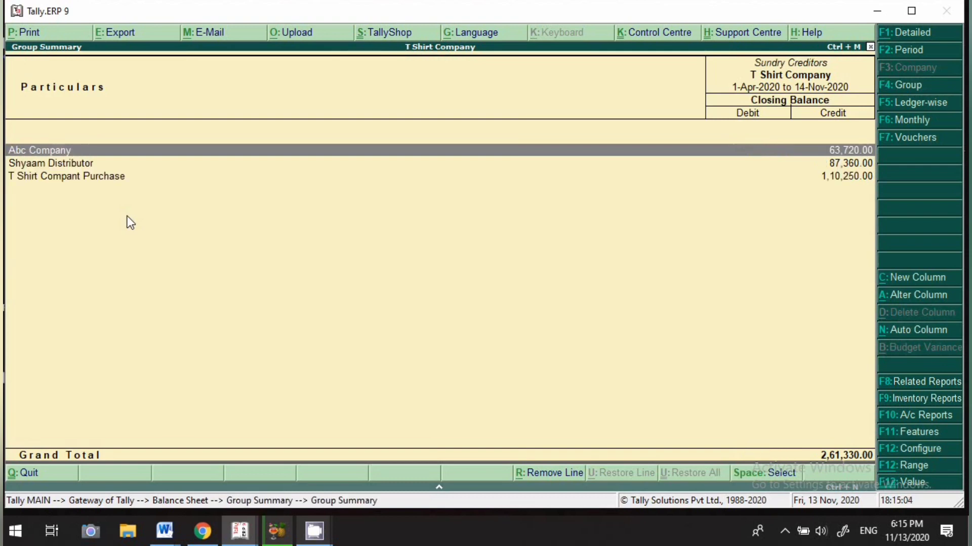
- Open the November ledger vouchers of the creditor T Shirt Compant Purchase
key("Down")
key("Down")
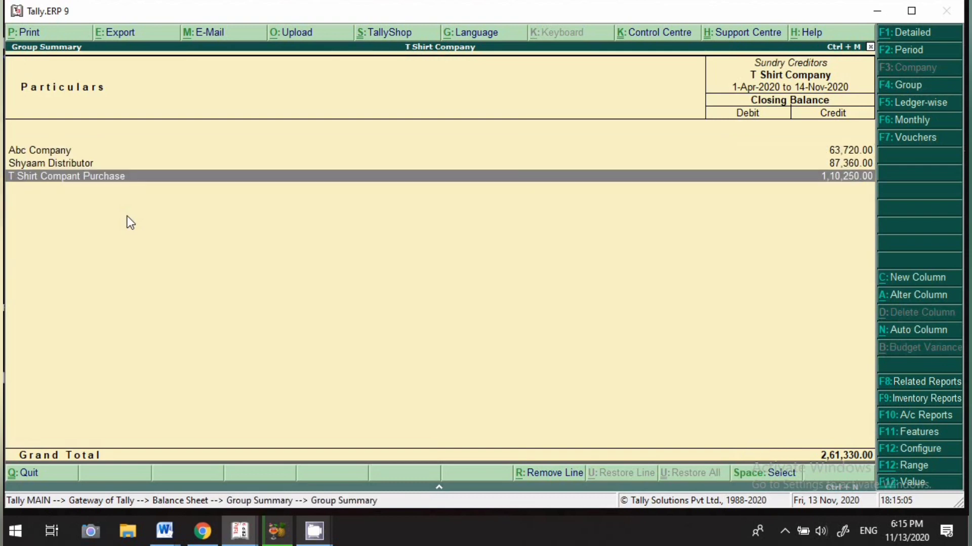
key("Return")
key("Return")
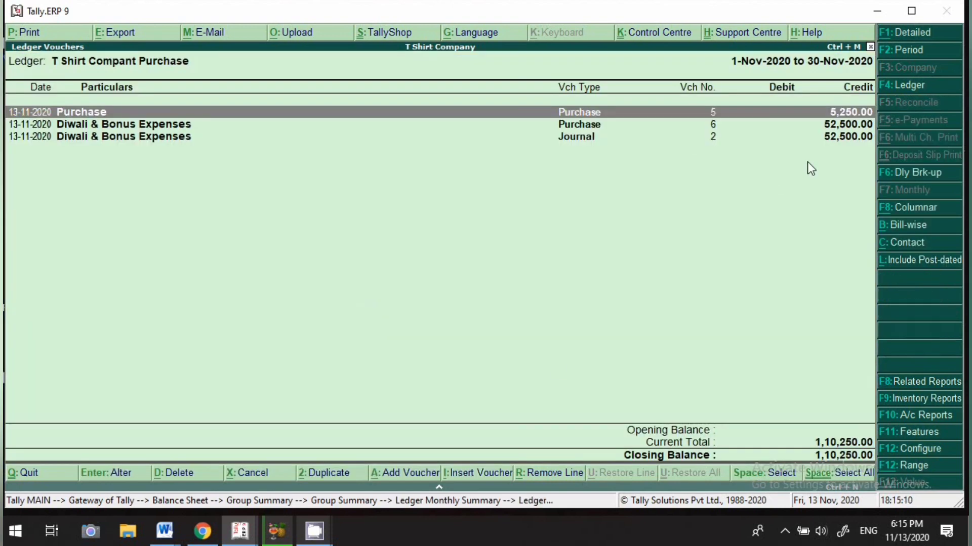
- Review the T Shirt item Purchase voucher No. 5, leave it unchanged and go back to the Gateway of Tally
key("Return")
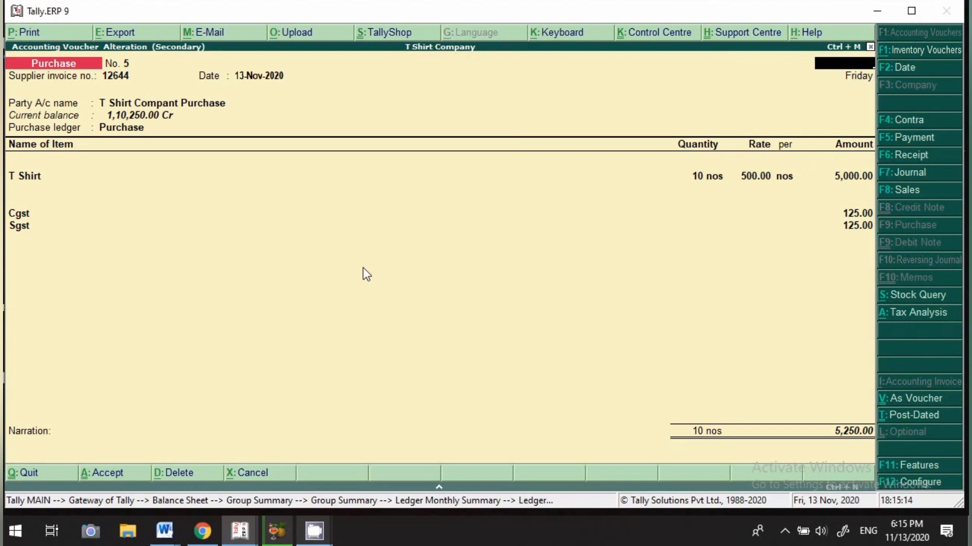
key("Escape")
key("Return")
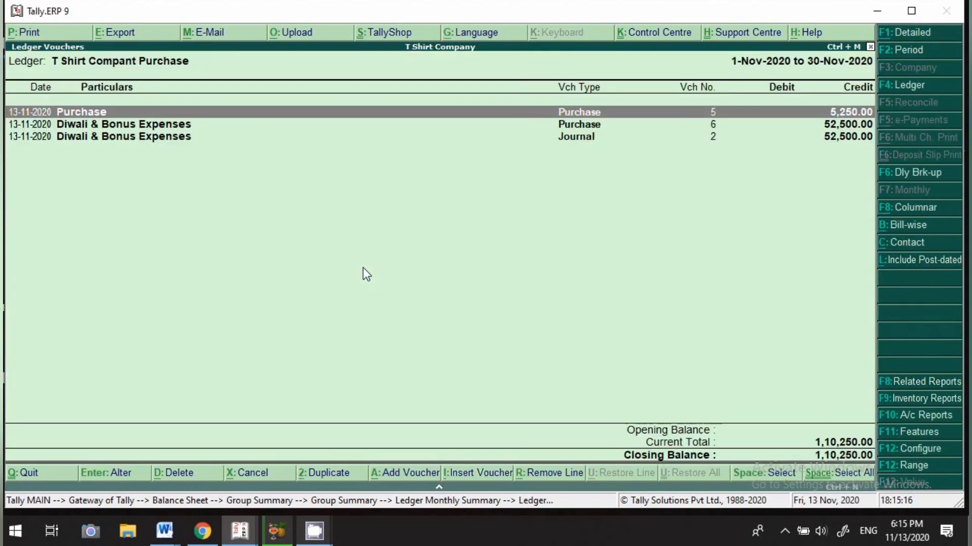
key("Escape")
key("Escape")
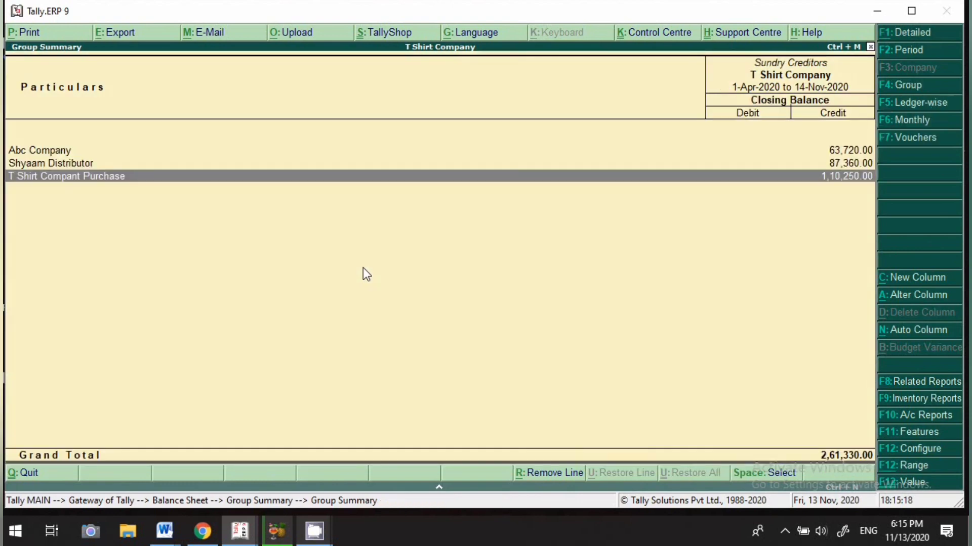
key("Escape")
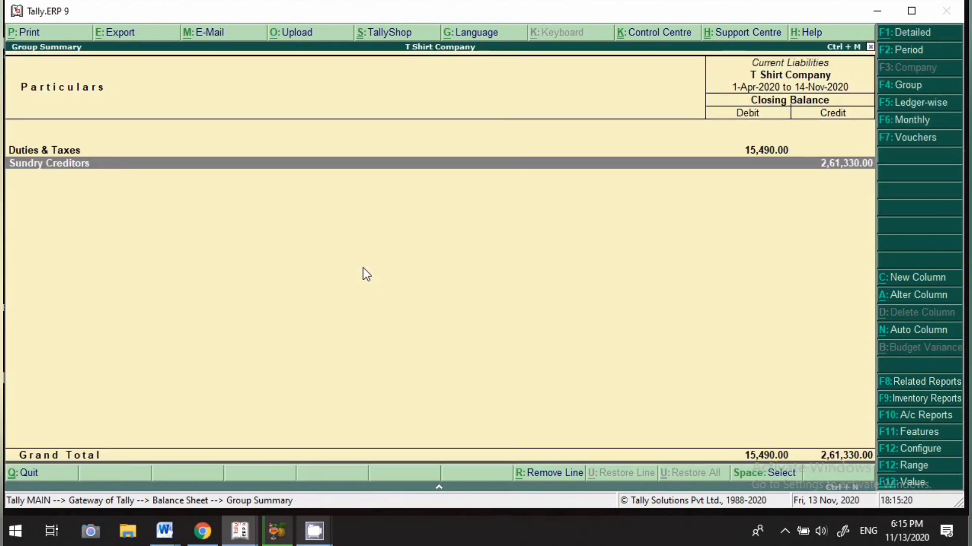
key("Escape")
key("Escape")
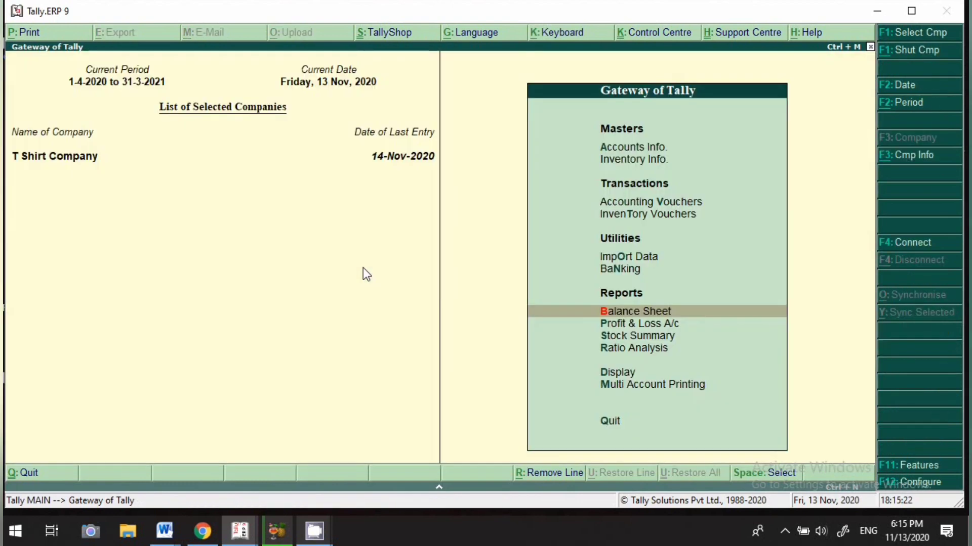
- Open the GSTR-2 report from the statutory GST reports and set its period to start on 1-11-2020
key("d")
key("o")
key("g")
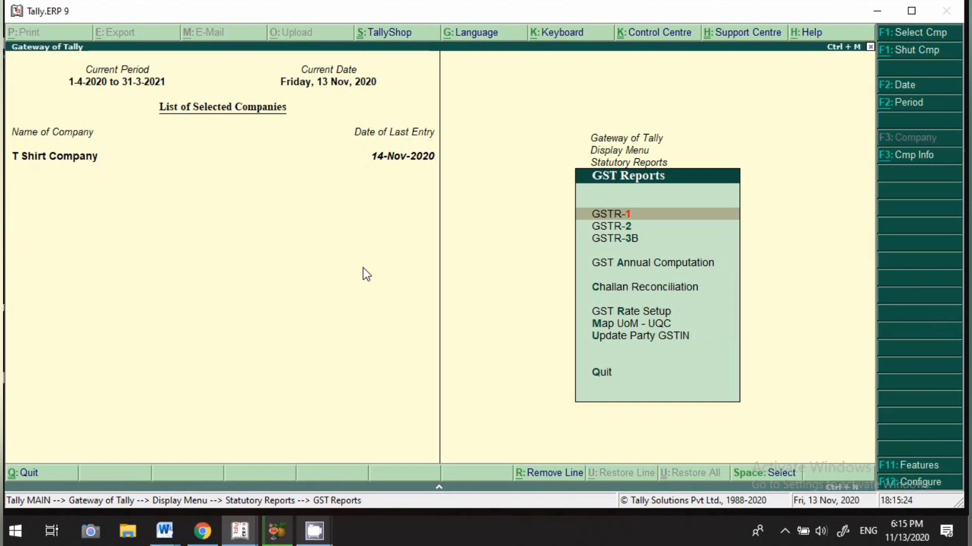
key("Down")
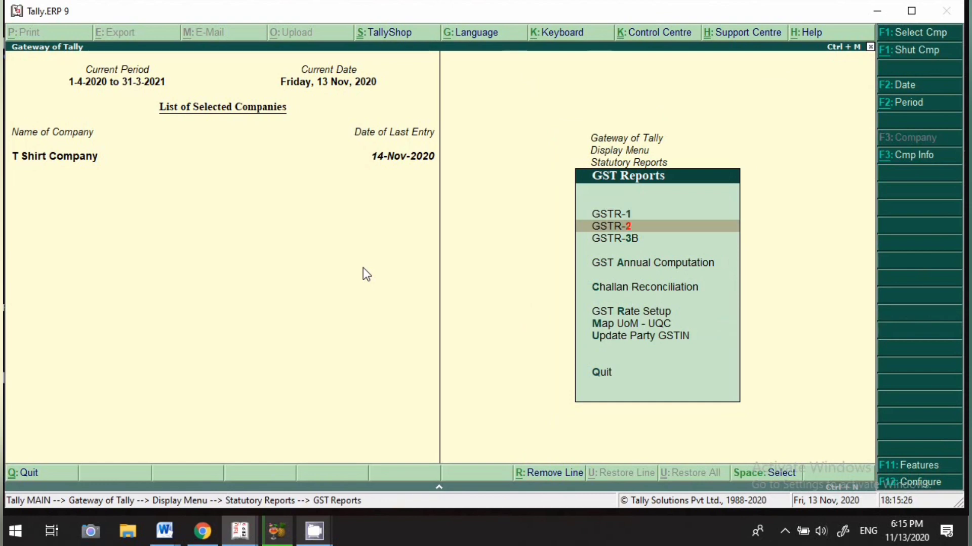
key("Return")
key("F2")
type("1-11")
key("Return")
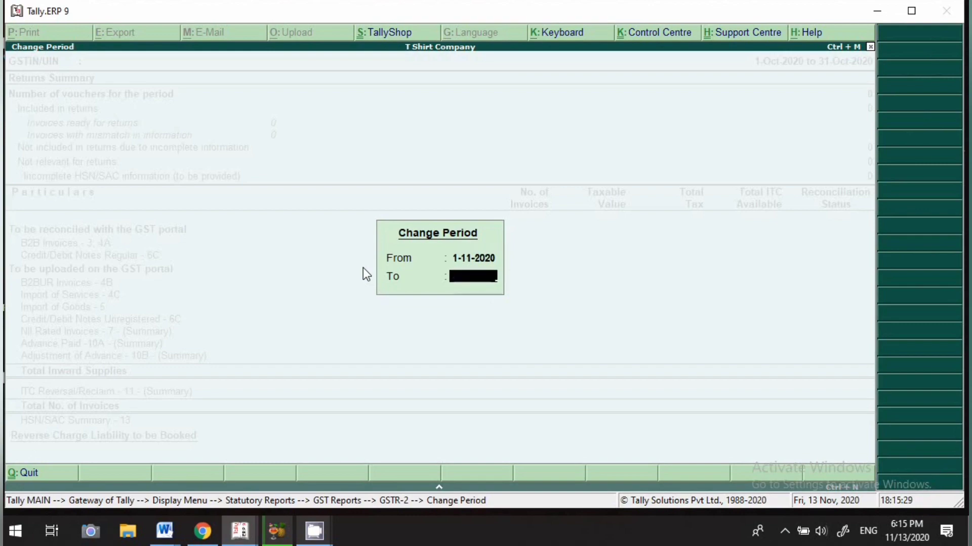
key("Return")
- Open the party register of the B2B Invoices - 3, 4A section in GSTR-2
key("Down")
key("Down")
key("Down")
key("Down")
key("Down")
key("Down")
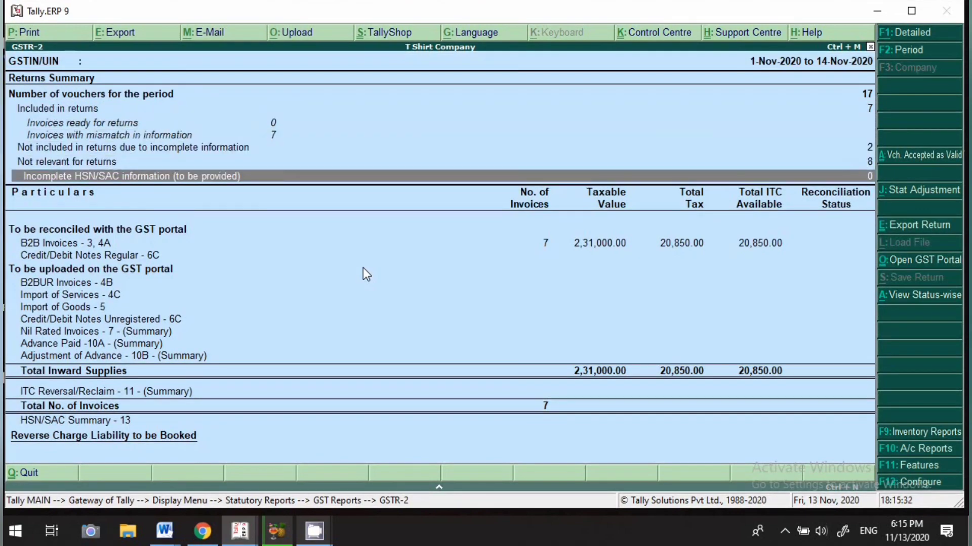
key("Down")
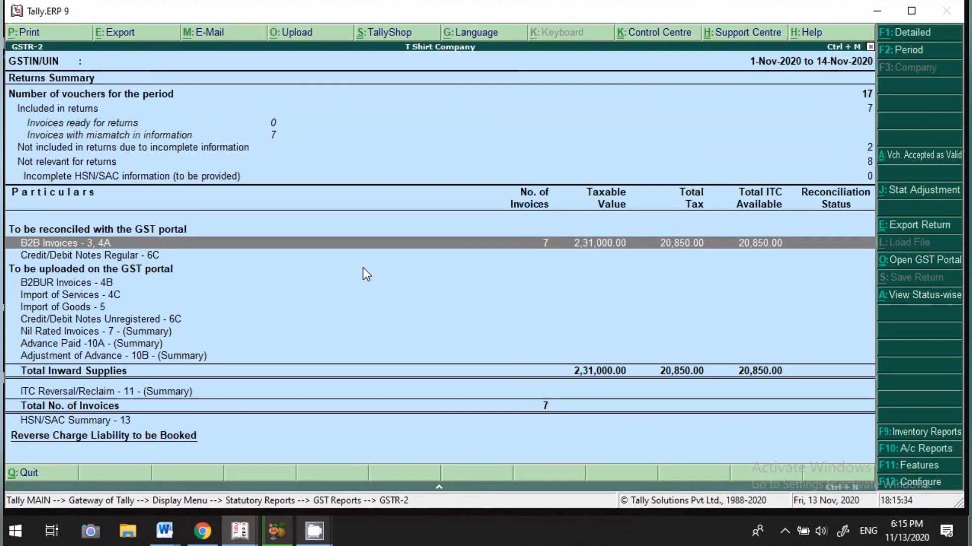
key("Return")
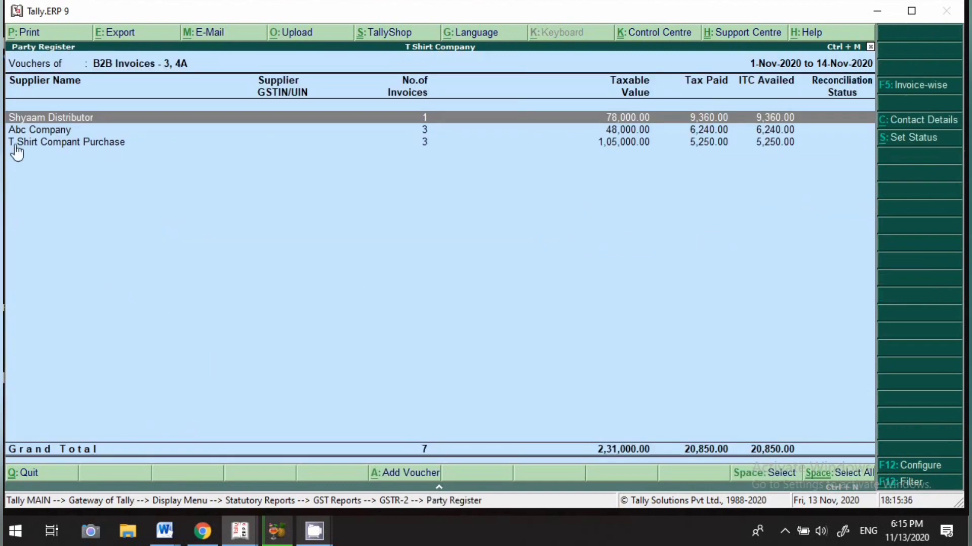
- Open the T Shirt Compant Purchase voucher register, compare its two 52,500 entries and go back to the Gateway of Tally
left_click(18, 147)
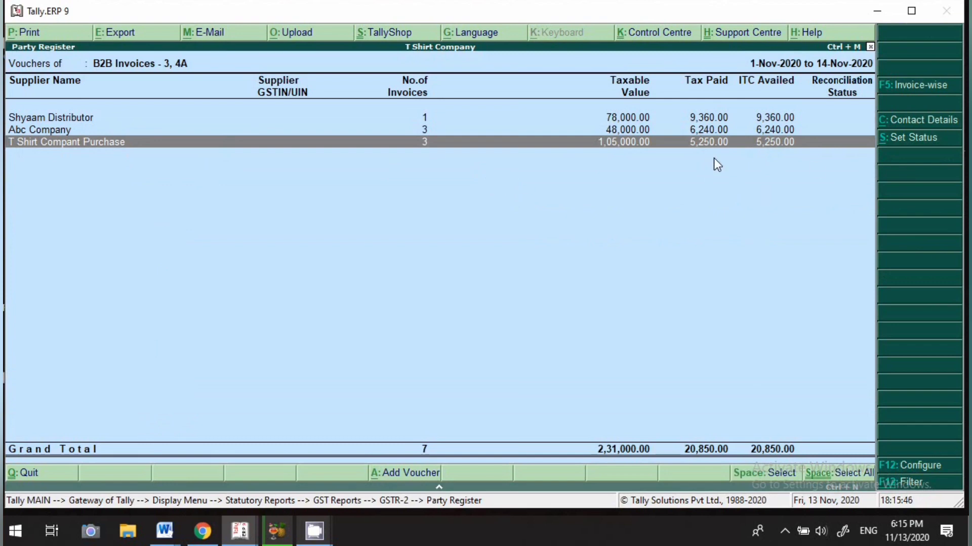
key("Return")
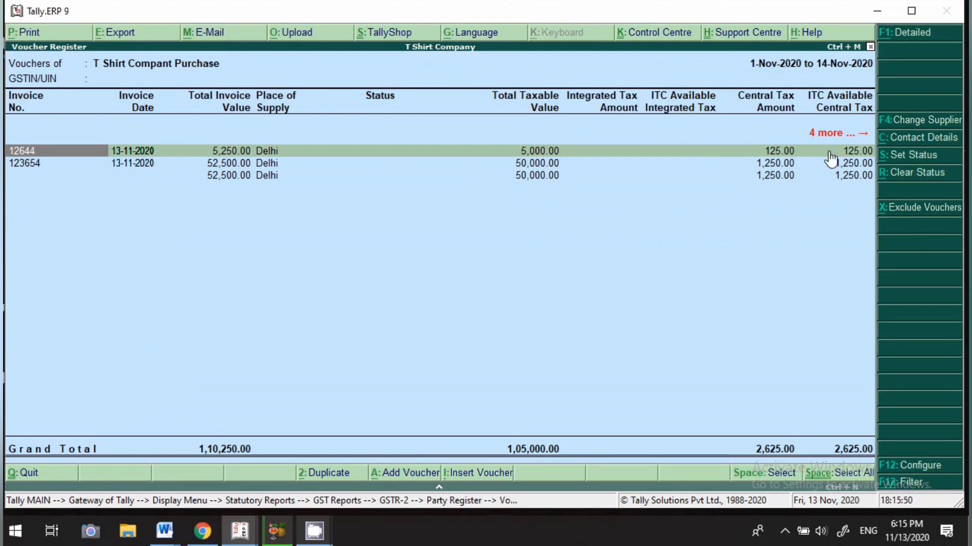
key("Down")
key("Down")
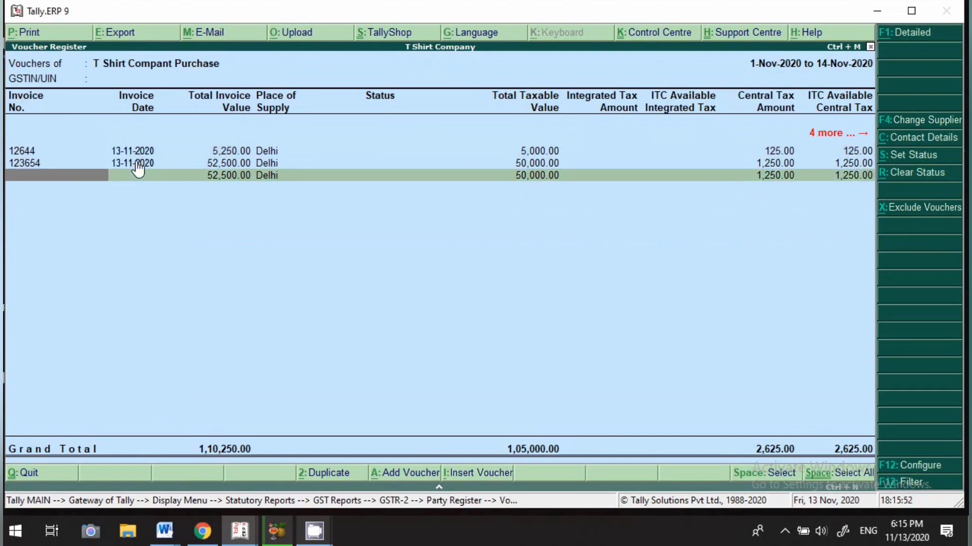
key("Up")
key("Down")
key("Up")
key("Down")
key("Escape")
key("Escape")
key("Escape")
key("Escape")
key("Escape")
key("Escape")
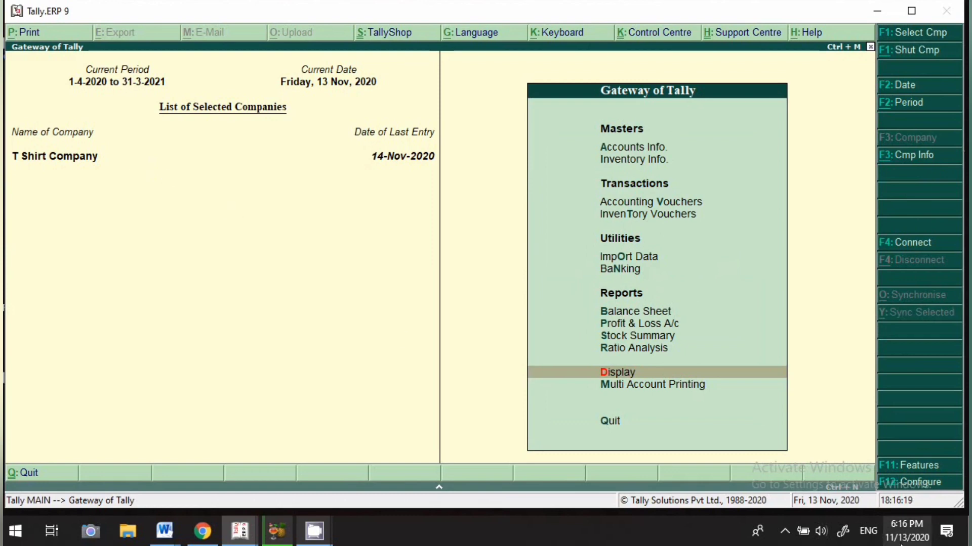
left_click(785, 532)
right_click(802, 471)
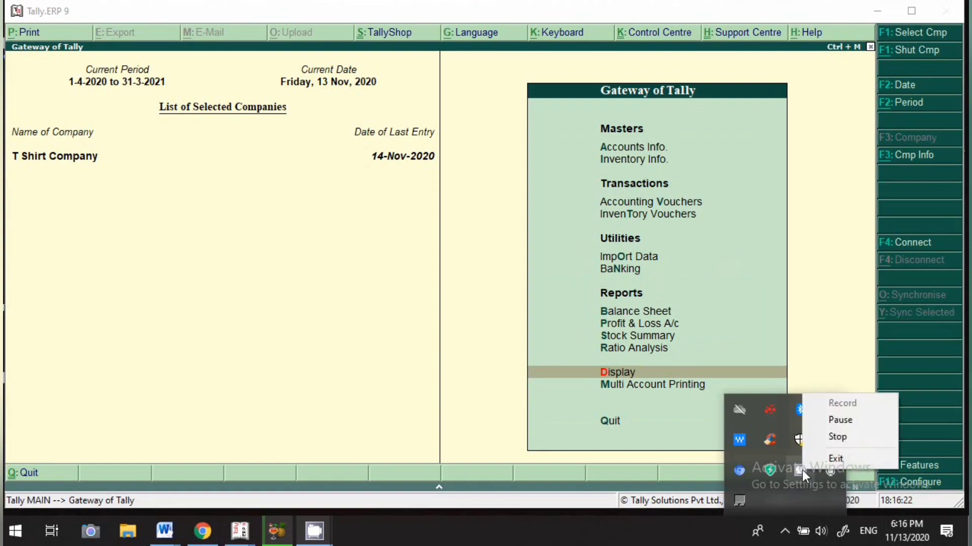
left_click(844, 420)
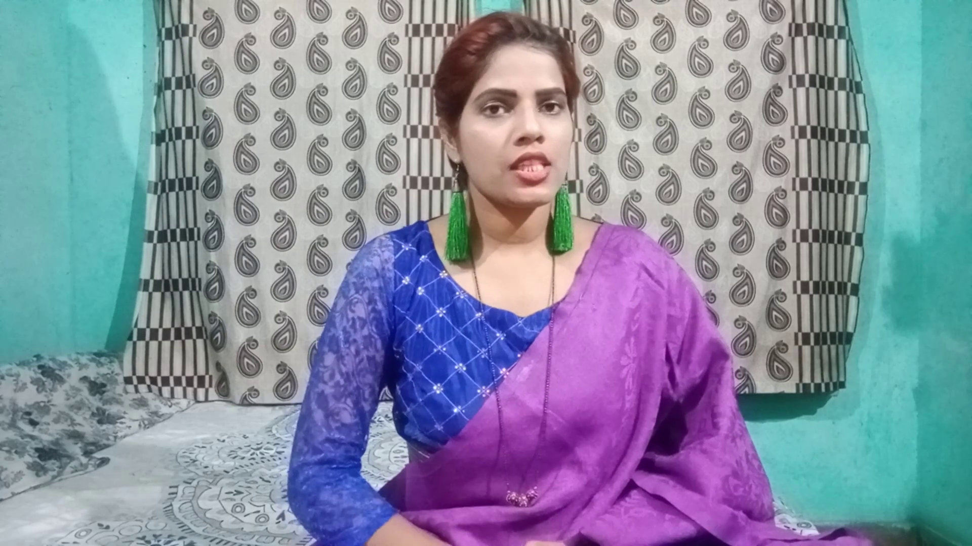